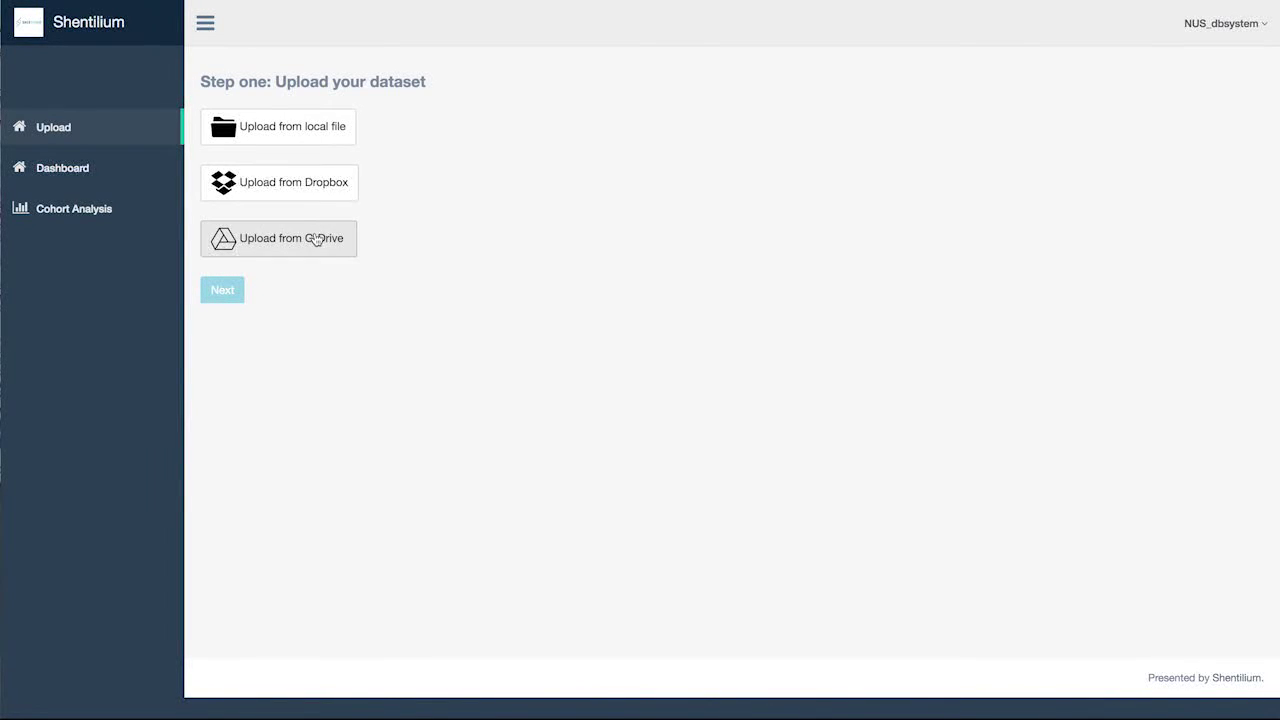
- Upload a dataset from a local file and continue to the description of its fields
{"action": "left_click", "coordinate": [329, 137]}
{"action": "double_click", "coordinate": [553, 93]}
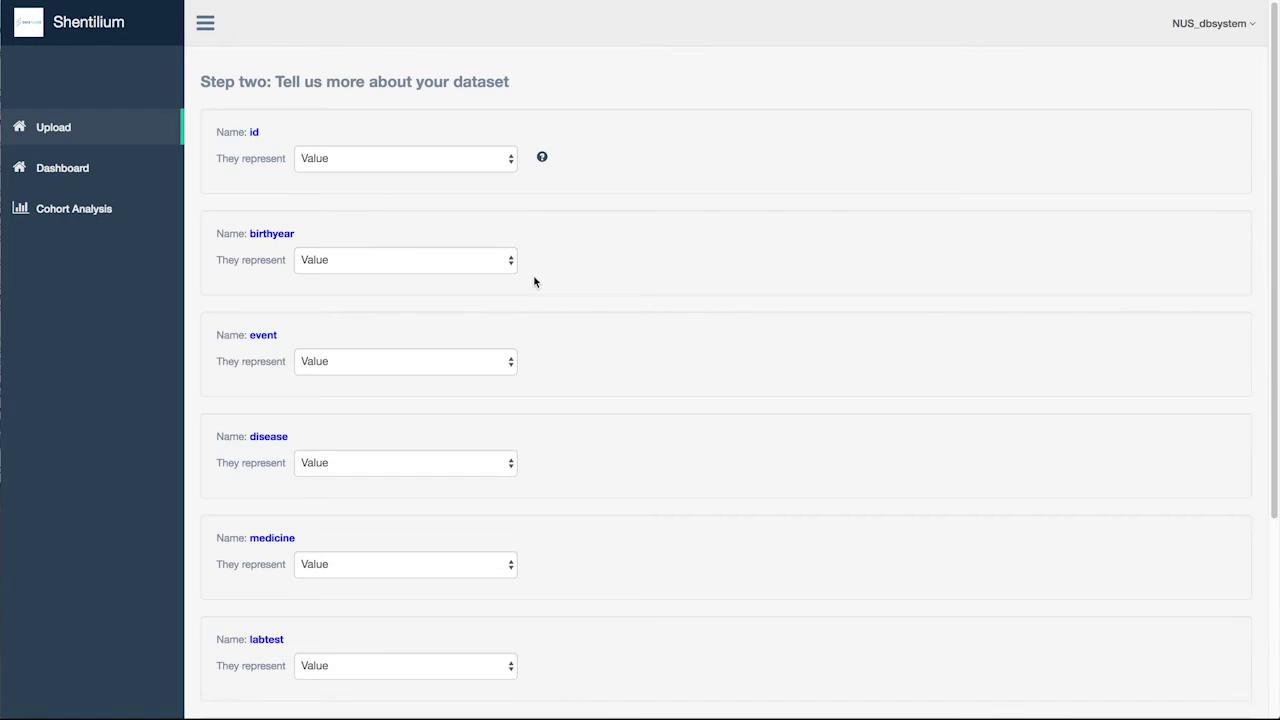
{"action": "scroll", "coordinate": [425, 248], "scroll_direction": "down", "scroll_amount": 5}
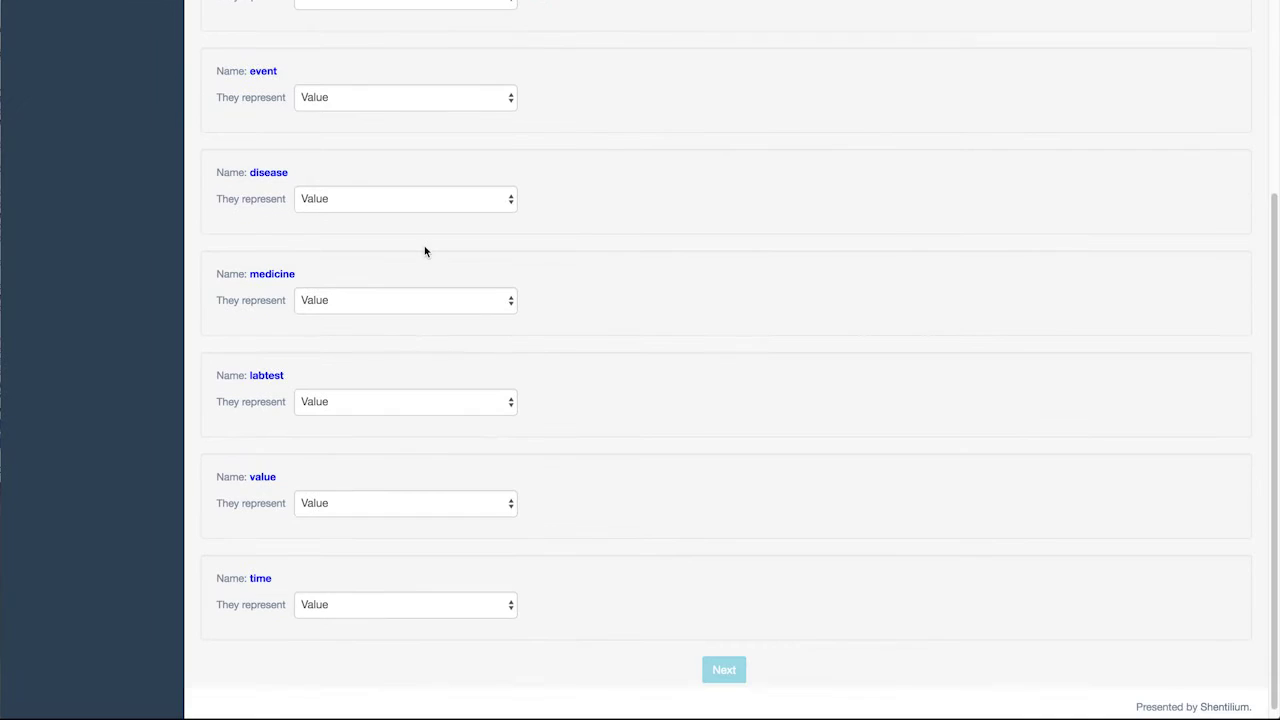
{"action": "scroll", "coordinate": [424, 248], "scroll_direction": "up", "scroll_amount": 5}
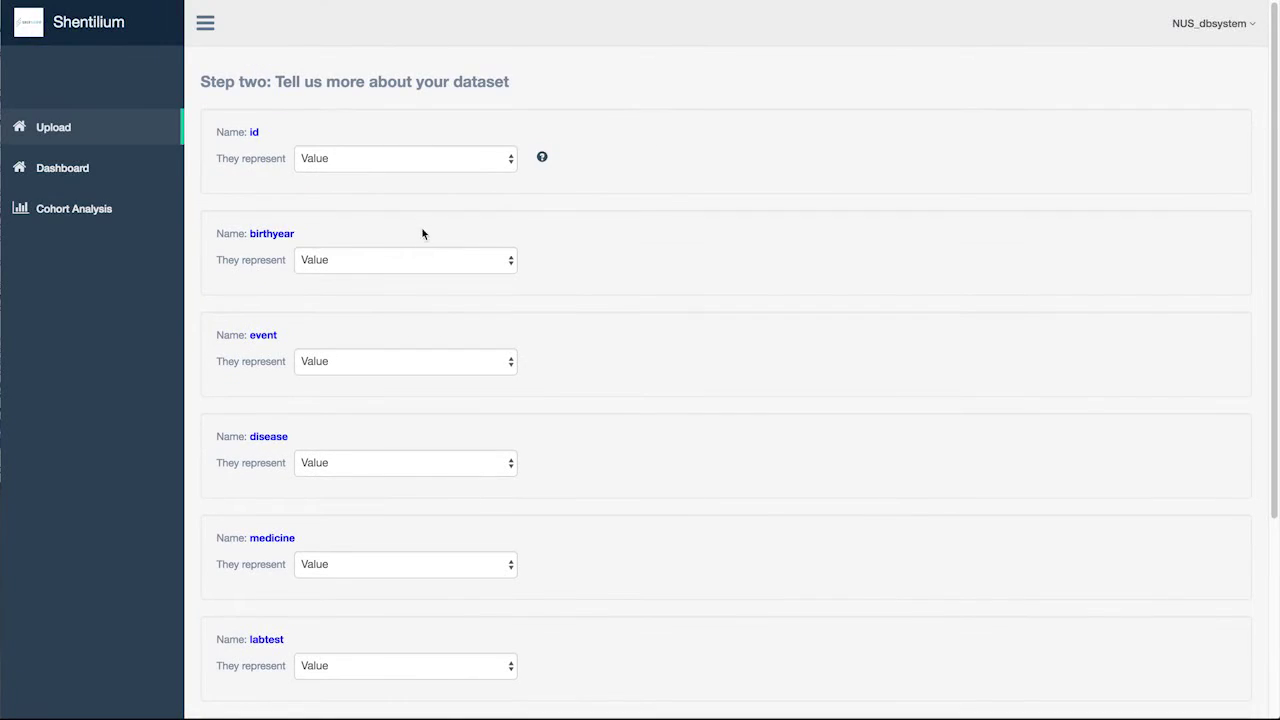
- Define the id field as User ID and the event field as Event
{"action": "left_click", "coordinate": [408, 163]}
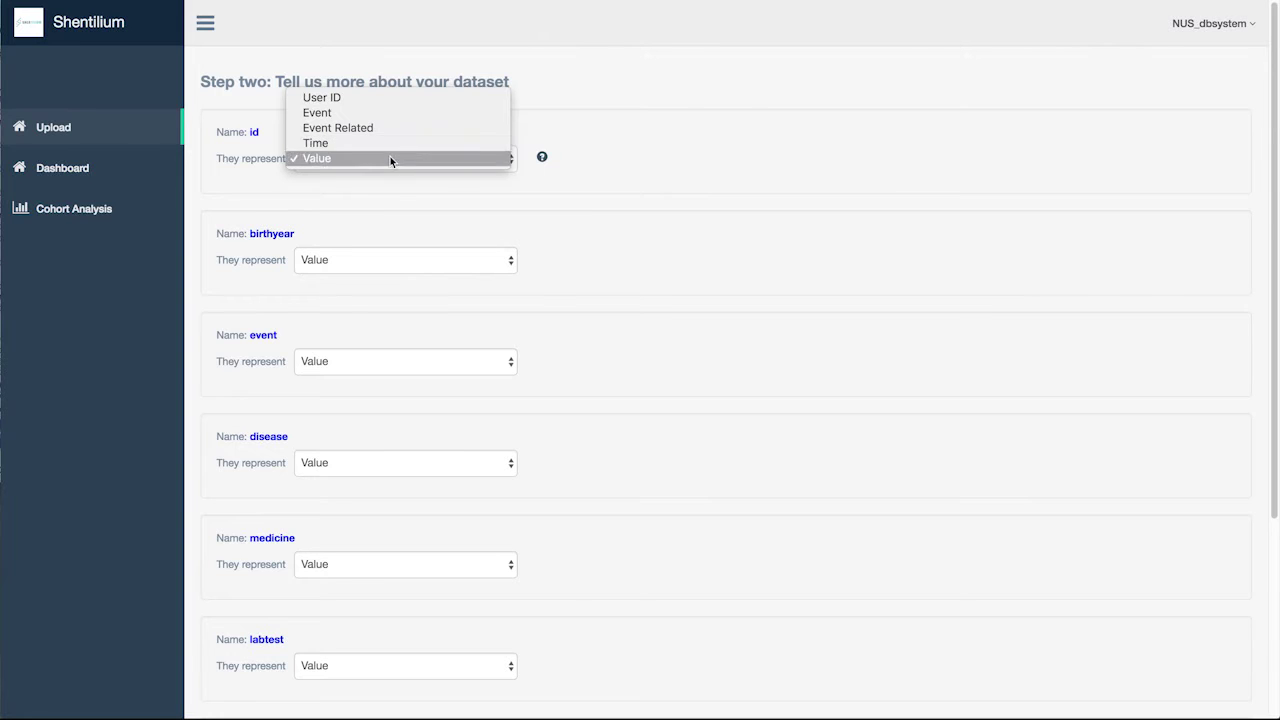
{"action": "left_click", "coordinate": [390, 102]}
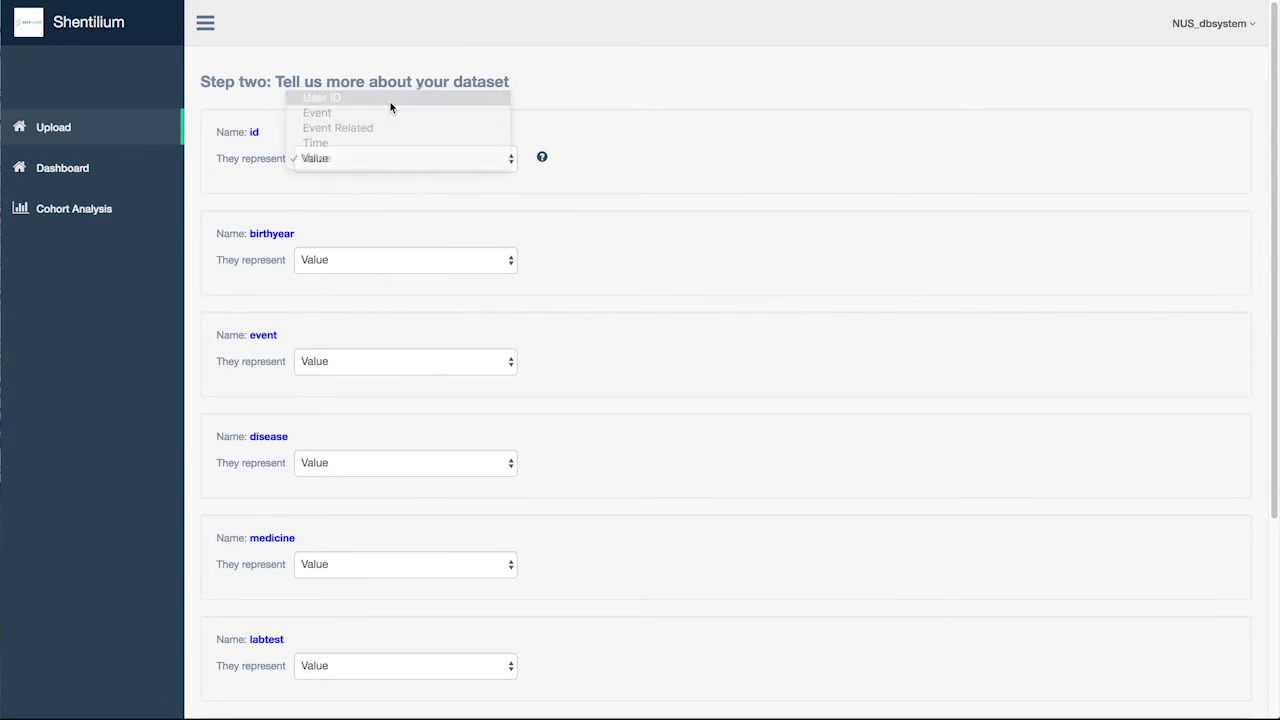
{"action": "left_click", "coordinate": [396, 368]}
{"action": "left_click", "coordinate": [399, 314]}
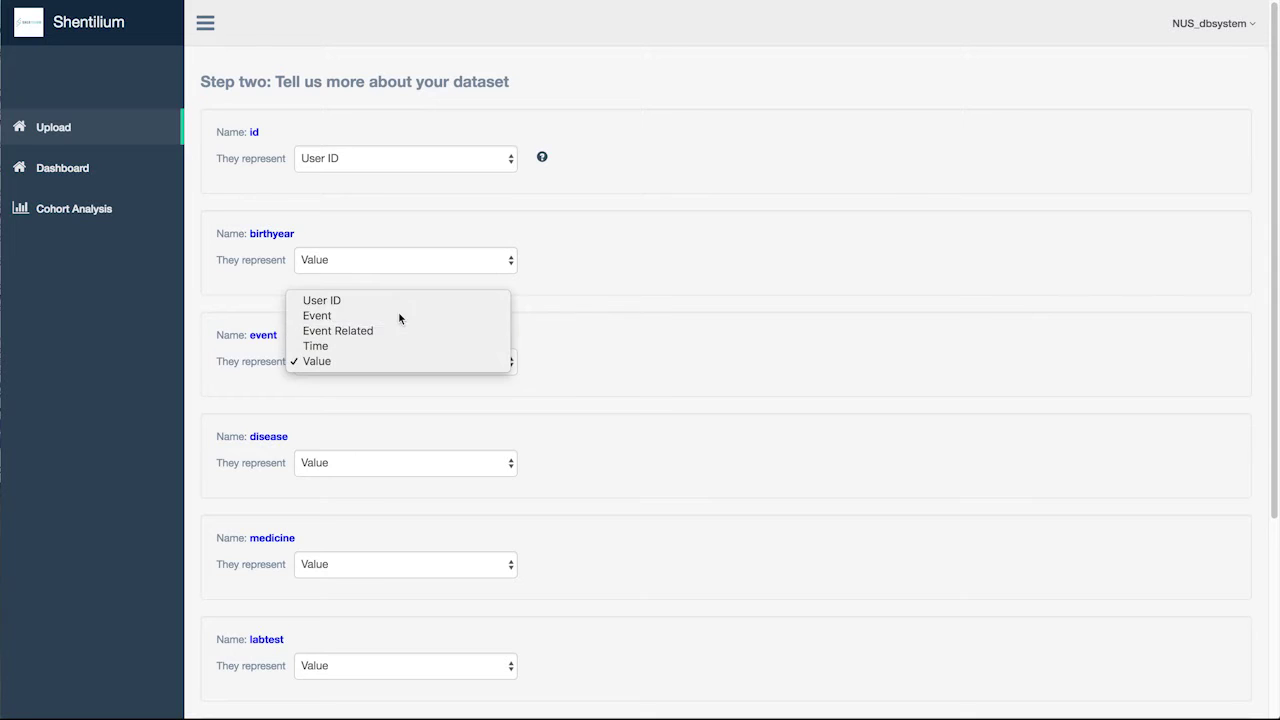
- Define the disease, medicine and labtest fields as Event Related
{"action": "left_click", "coordinate": [405, 462]}
{"action": "left_click", "coordinate": [408, 432]}
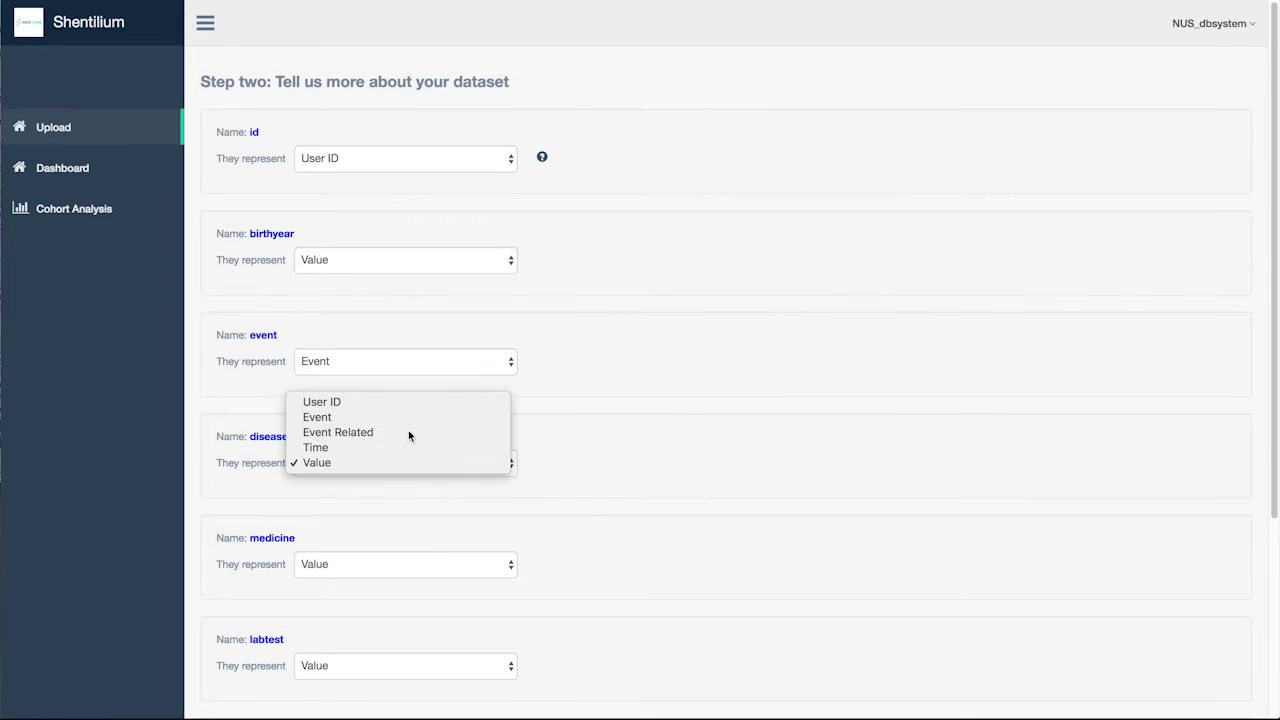
{"action": "left_click", "coordinate": [401, 565]}
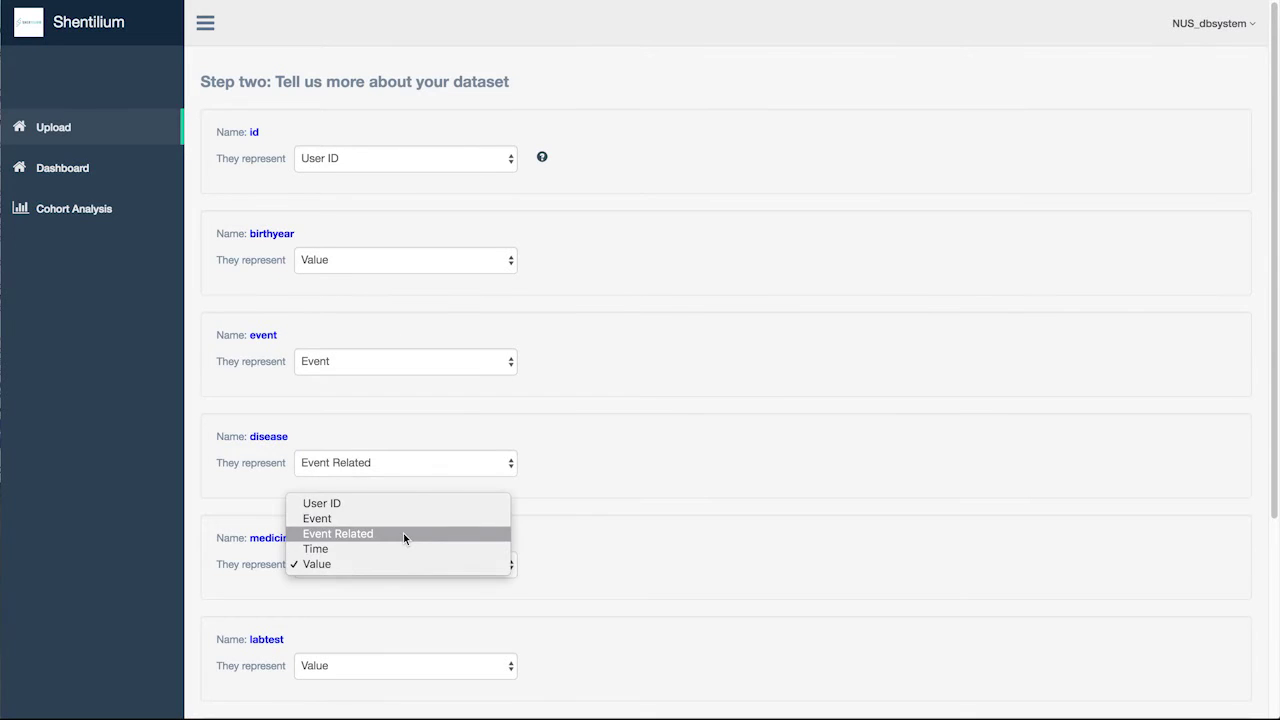
{"action": "left_click", "coordinate": [403, 533]}
{"action": "left_click", "coordinate": [393, 675]}
{"action": "left_click", "coordinate": [398, 633]}
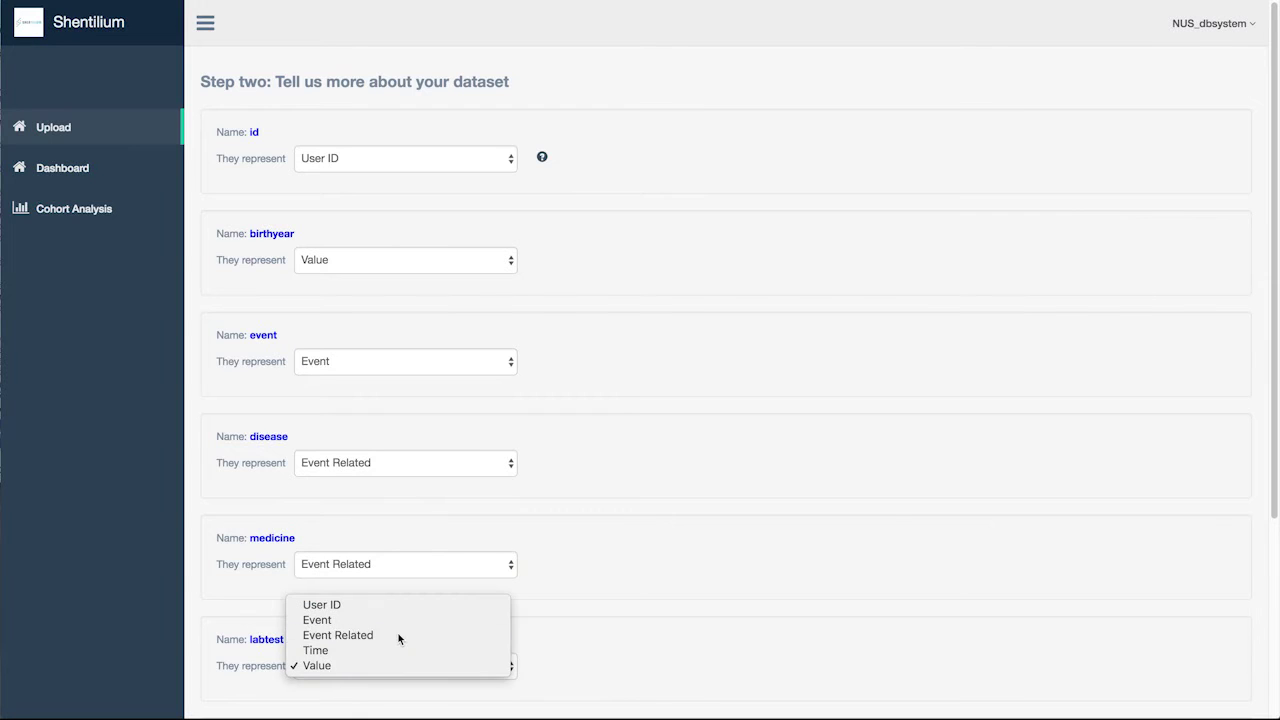
- Define the time field as Time and continue to the metric customization
{"action": "scroll", "coordinate": [619, 651], "scroll_direction": "down", "scroll_amount": 5}
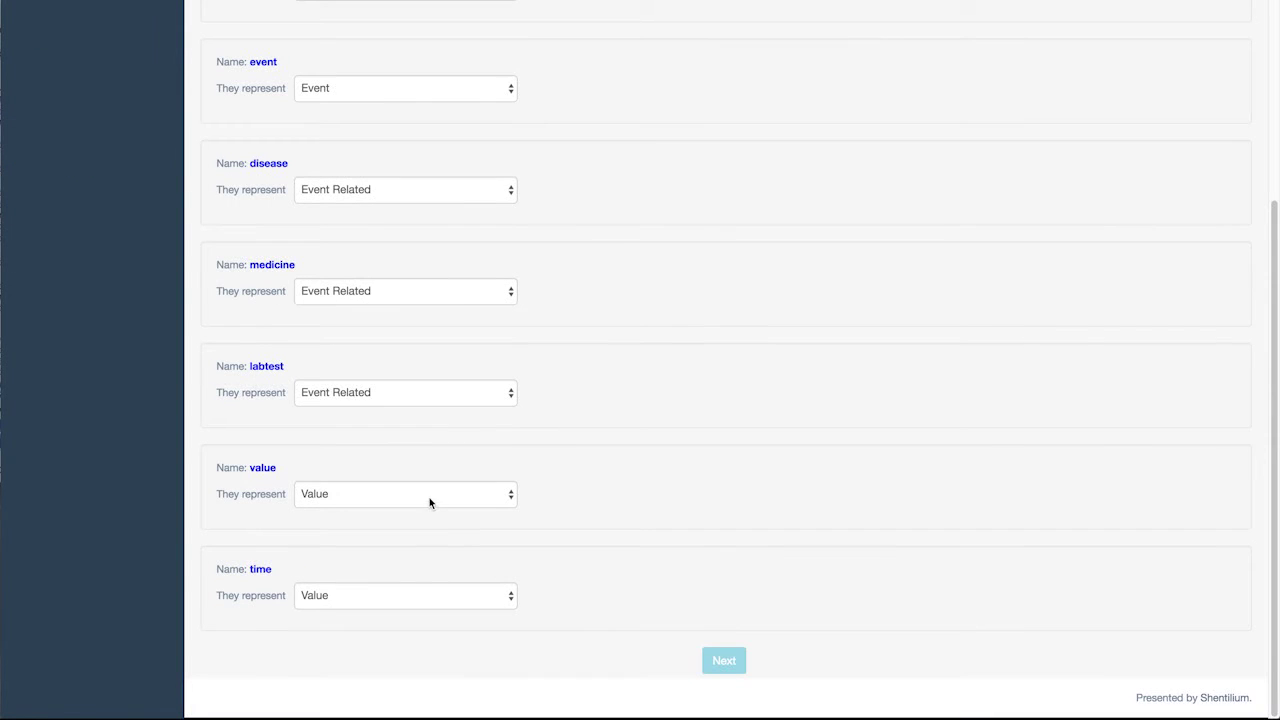
{"action": "left_click", "coordinate": [423, 588]}
{"action": "left_click", "coordinate": [423, 582]}
{"action": "left_click", "coordinate": [724, 662]}
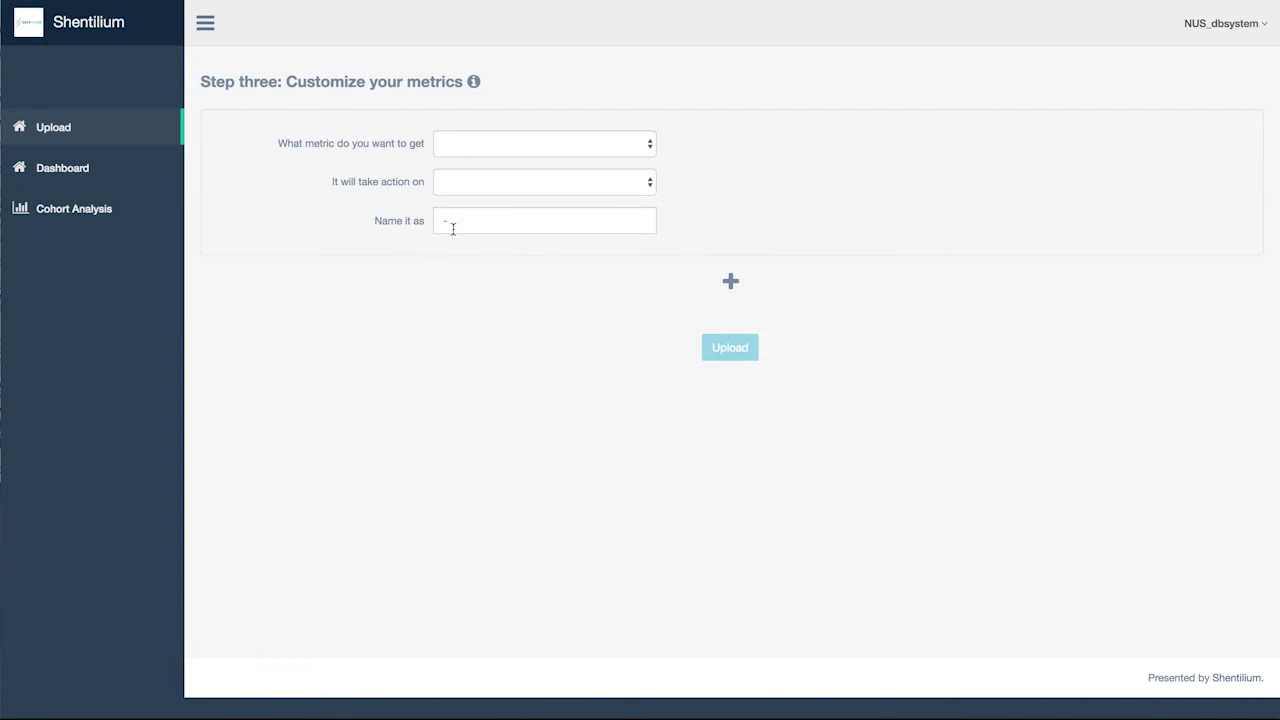
- Set up a RETENTION metric that takes action on id
{"action": "left_click", "coordinate": [475, 153]}
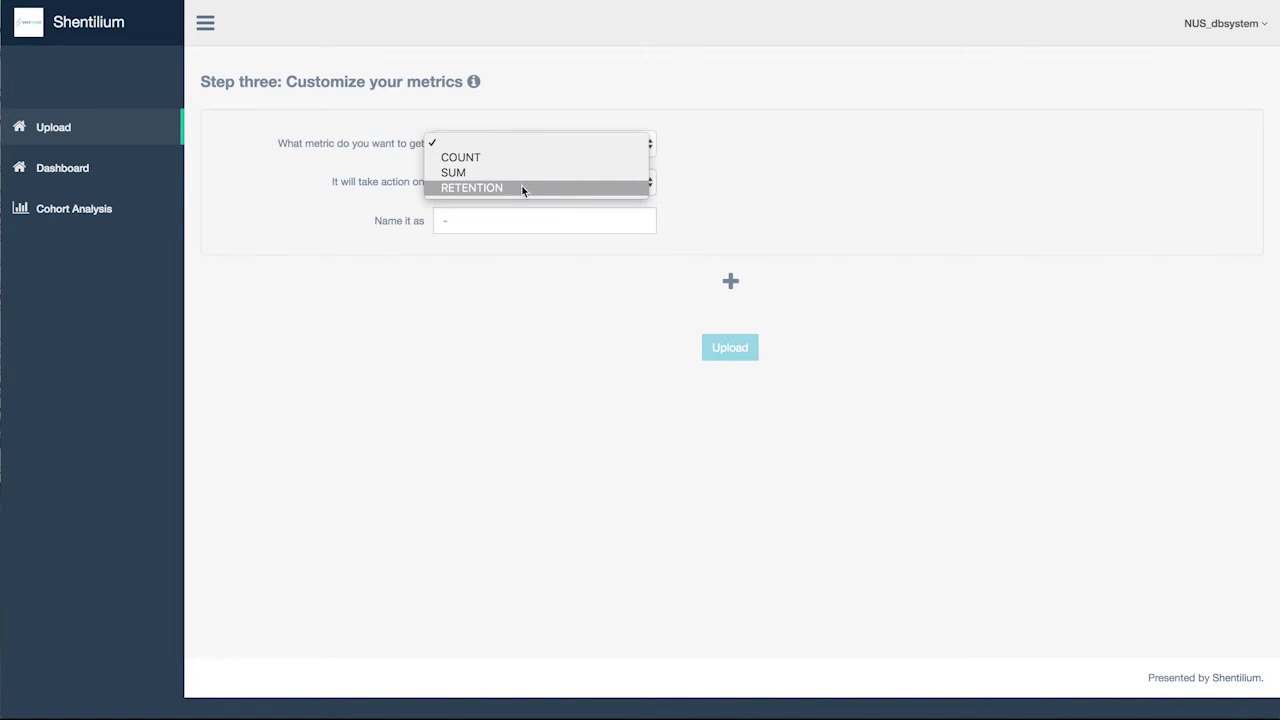
{"action": "left_click", "coordinate": [506, 268]}
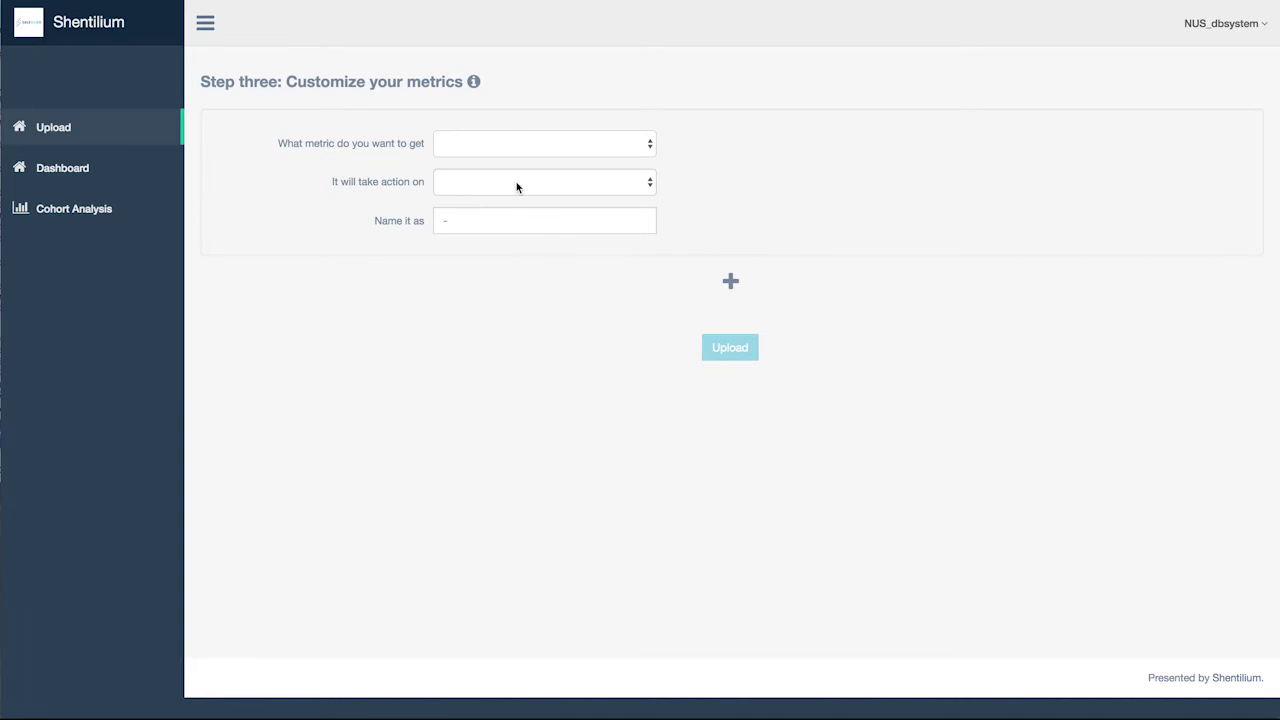
{"action": "left_click", "coordinate": [522, 150]}
{"action": "left_click", "coordinate": [516, 189]}
{"action": "left_click", "coordinate": [484, 190]}
- Name the metric "retention" and upload the configured dataset
{"action": "left_click", "coordinate": [507, 220]}
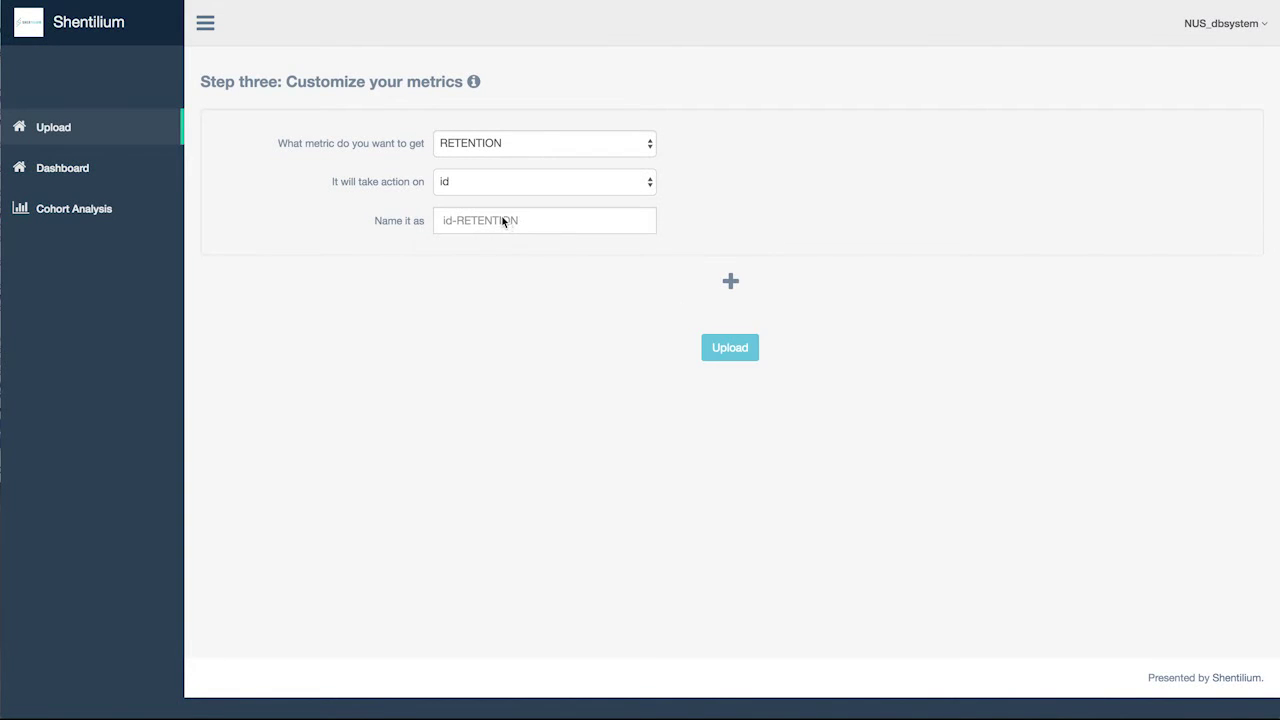
{"action": "type", "text": "retention"}
{"action": "left_click", "coordinate": [731, 351]}
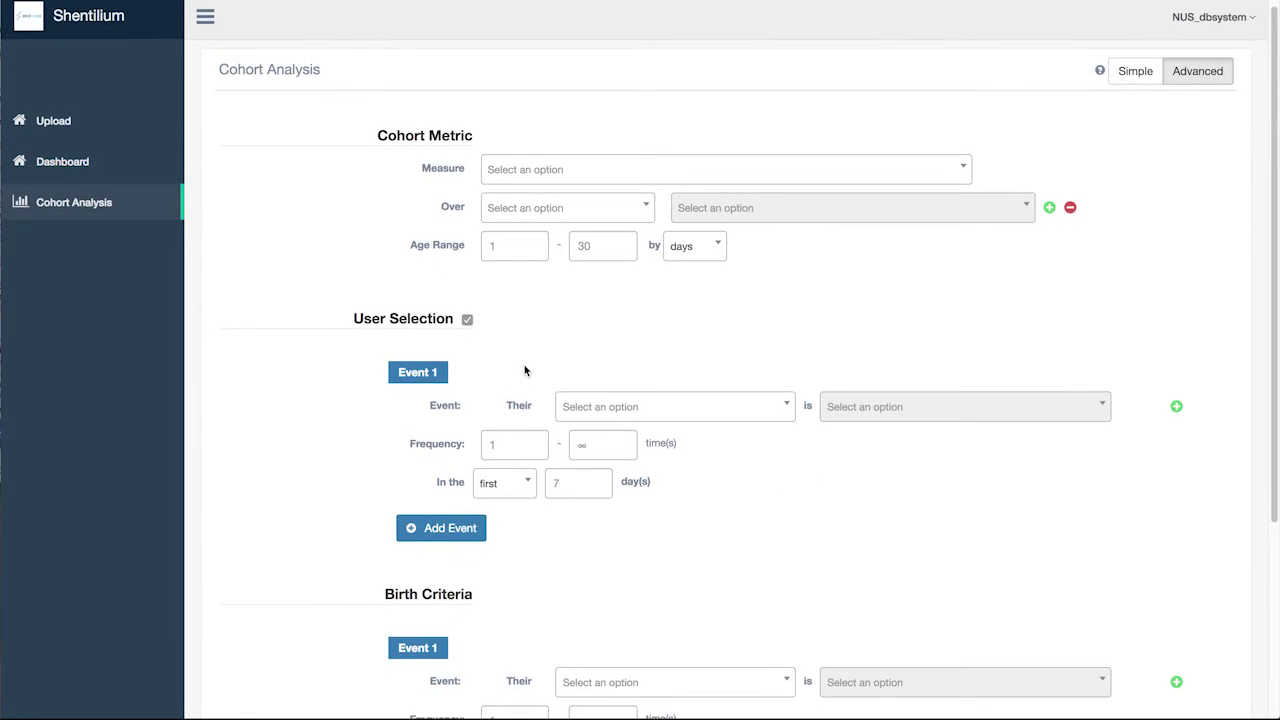
- Set the cohort metric to measure retention over the event labtest
{"action": "scroll", "coordinate": [524, 371], "scroll_direction": "down", "scroll_amount": 3}
{"action": "scroll", "coordinate": [523, 369], "scroll_direction": "up", "scroll_amount": 3}
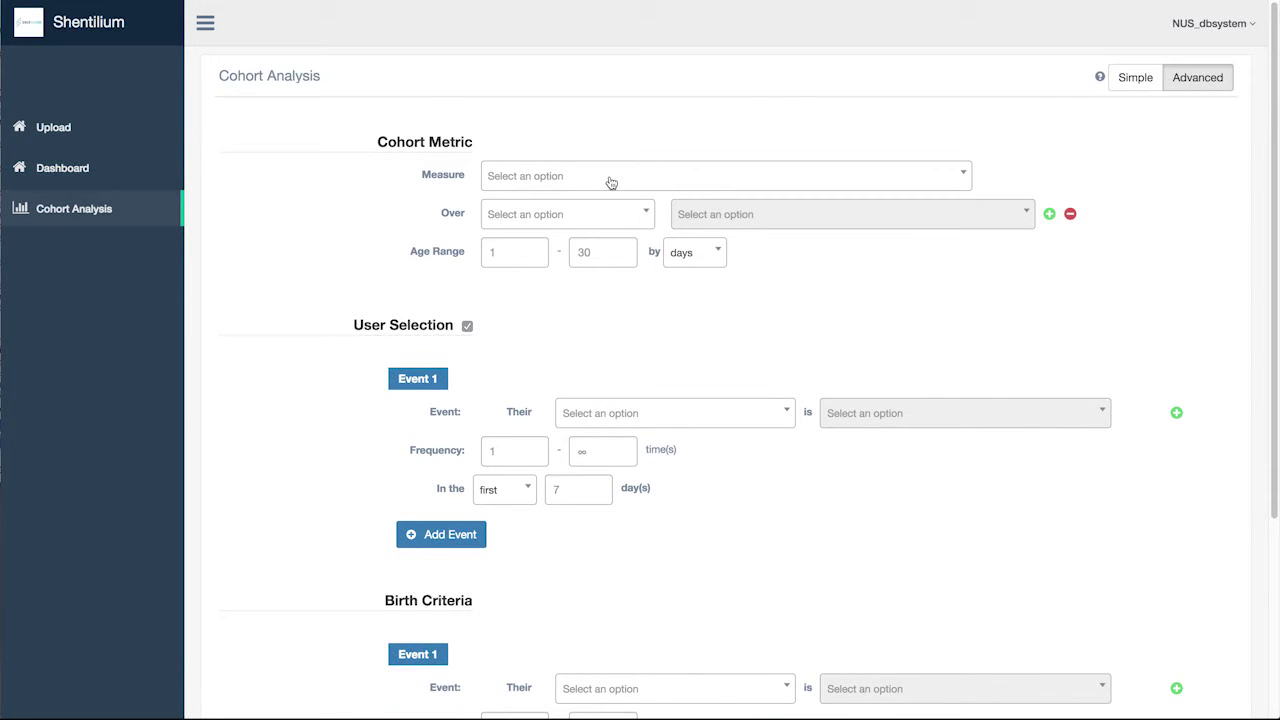
{"action": "left_click", "coordinate": [607, 181]}
{"action": "left_click", "coordinate": [603, 209]}
{"action": "left_click", "coordinate": [588, 222]}
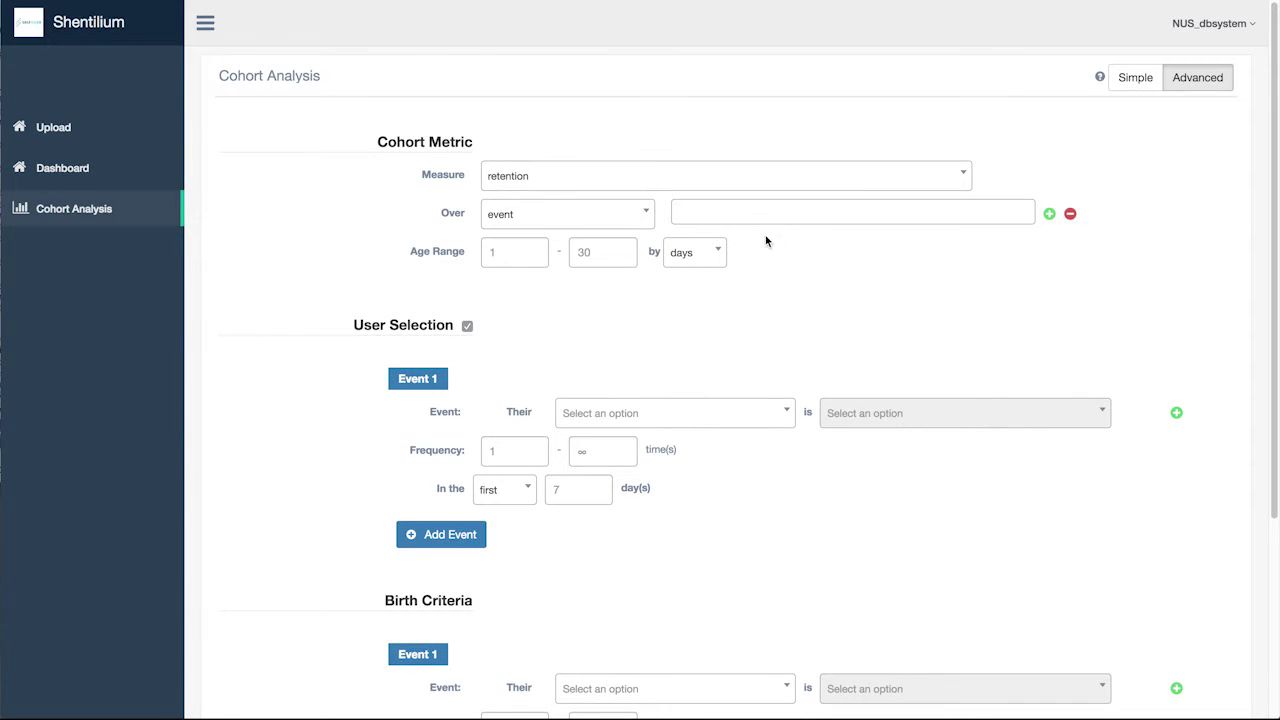
{"action": "left_click", "coordinate": [765, 216]}
{"action": "left_click", "coordinate": [774, 287]}
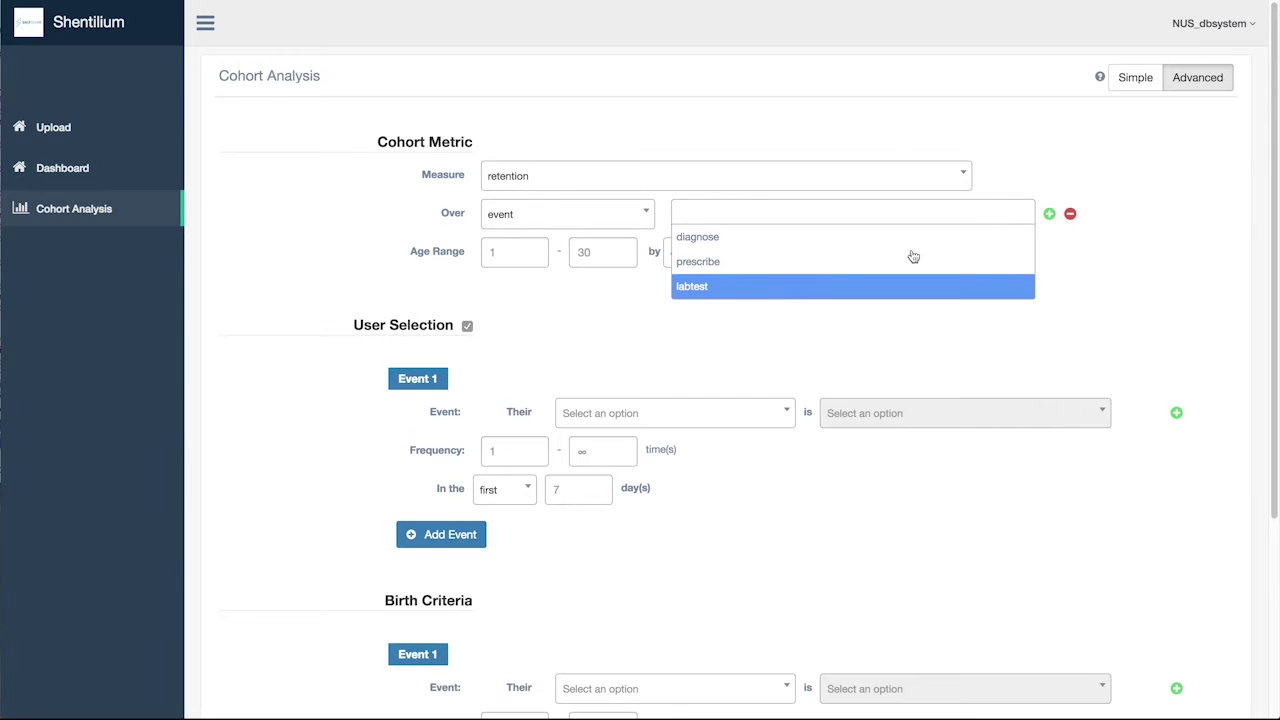
- Add a second condition to the cohort metric restricting labtest to Labtest-C
{"action": "left_click", "coordinate": [1050, 215]}
{"action": "left_click", "coordinate": [566, 254]}
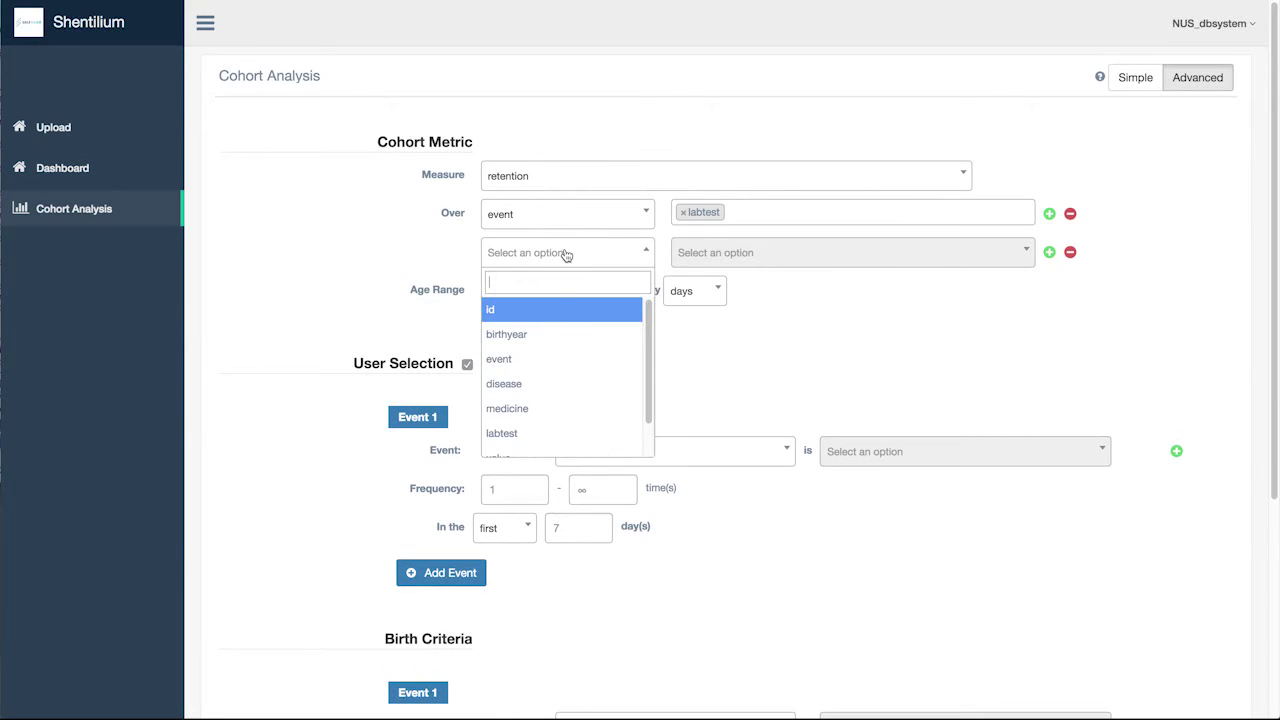
{"action": "left_click", "coordinate": [582, 432]}
{"action": "left_click", "coordinate": [763, 256]}
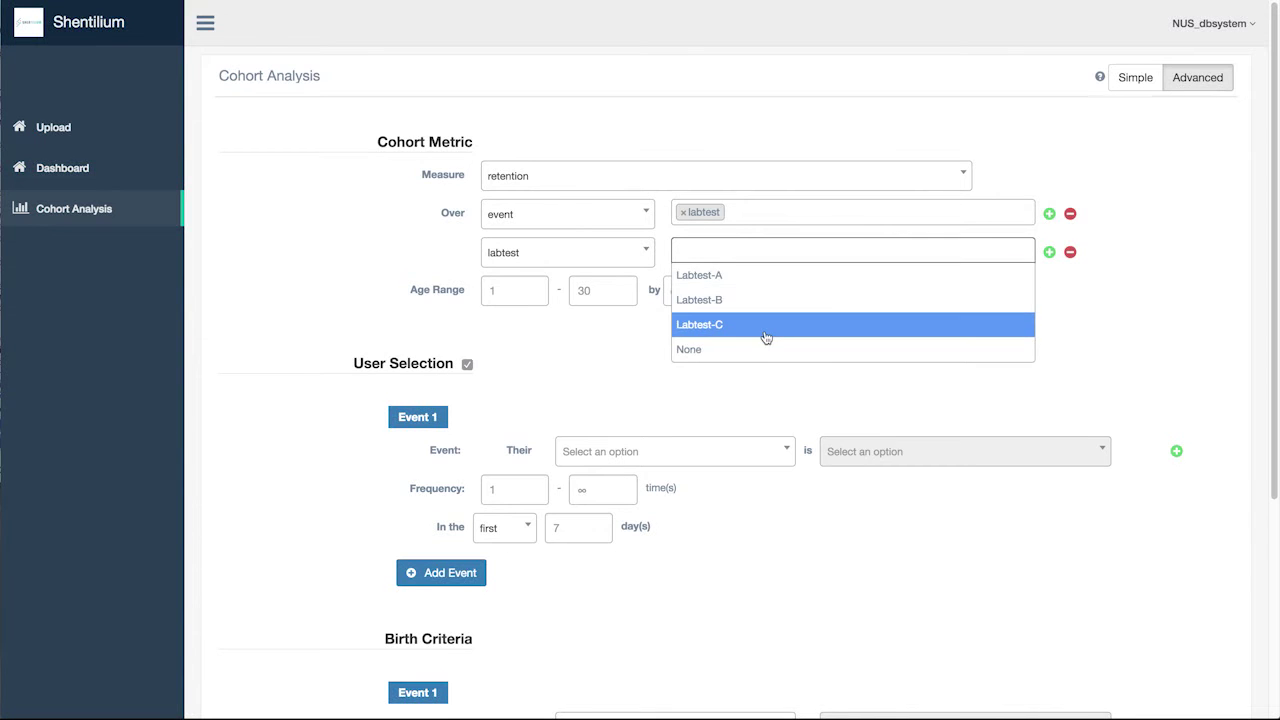
{"action": "left_click", "coordinate": [766, 337]}
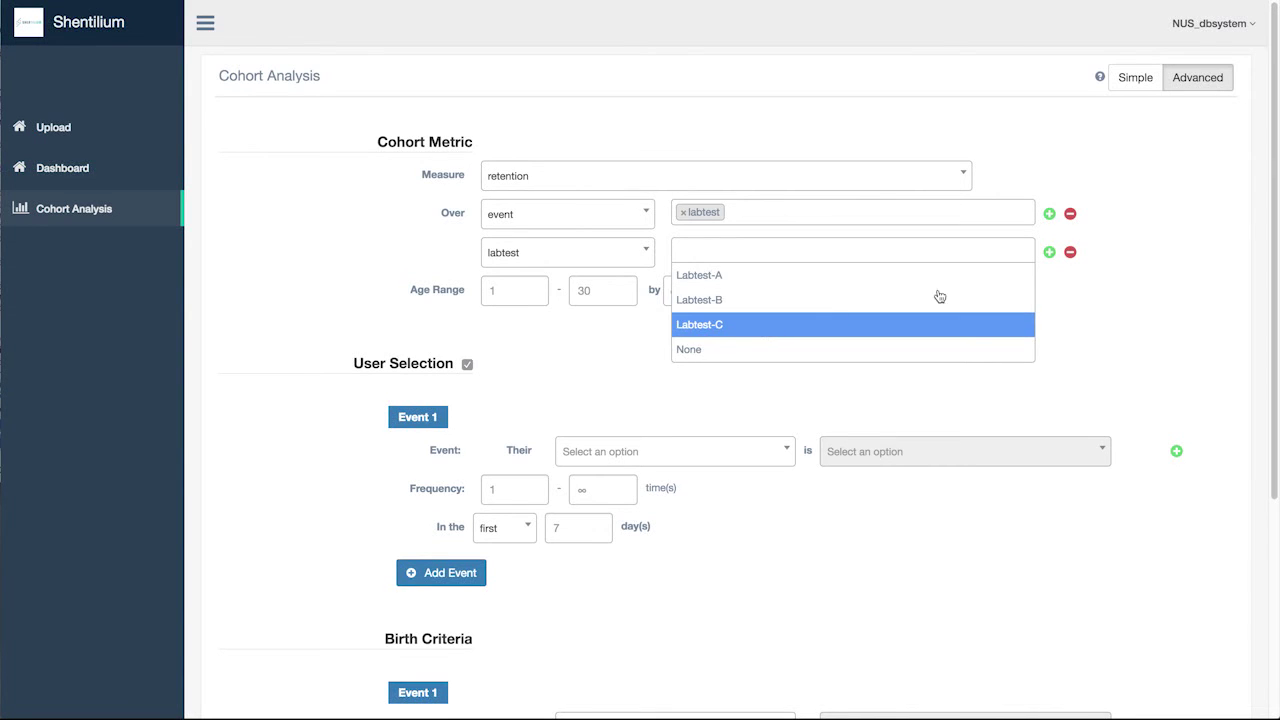
- Add a third condition to the cohort metric limiting value to the range 45 to 130
{"action": "left_click", "coordinate": [1049, 252]}
{"action": "left_click", "coordinate": [606, 299]}
{"action": "scroll", "coordinate": [603, 390], "scroll_direction": "down", "scroll_amount": 1}
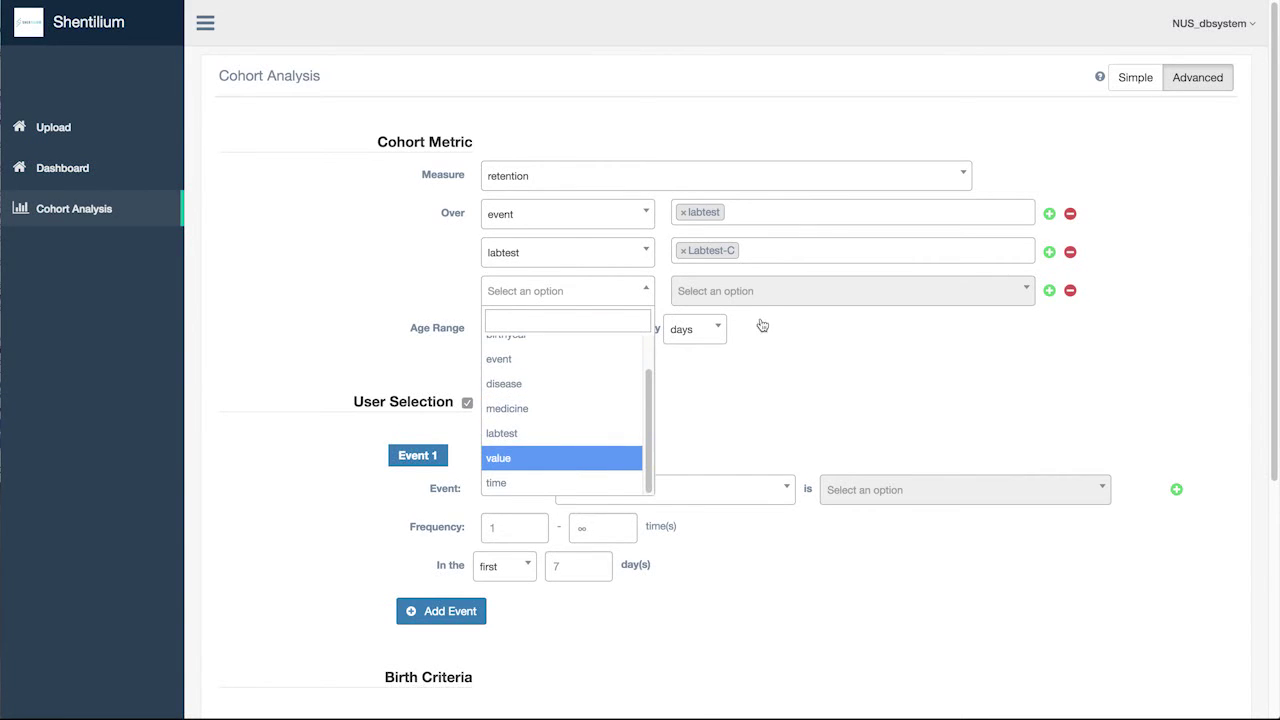
{"action": "key", "text": "Return"}
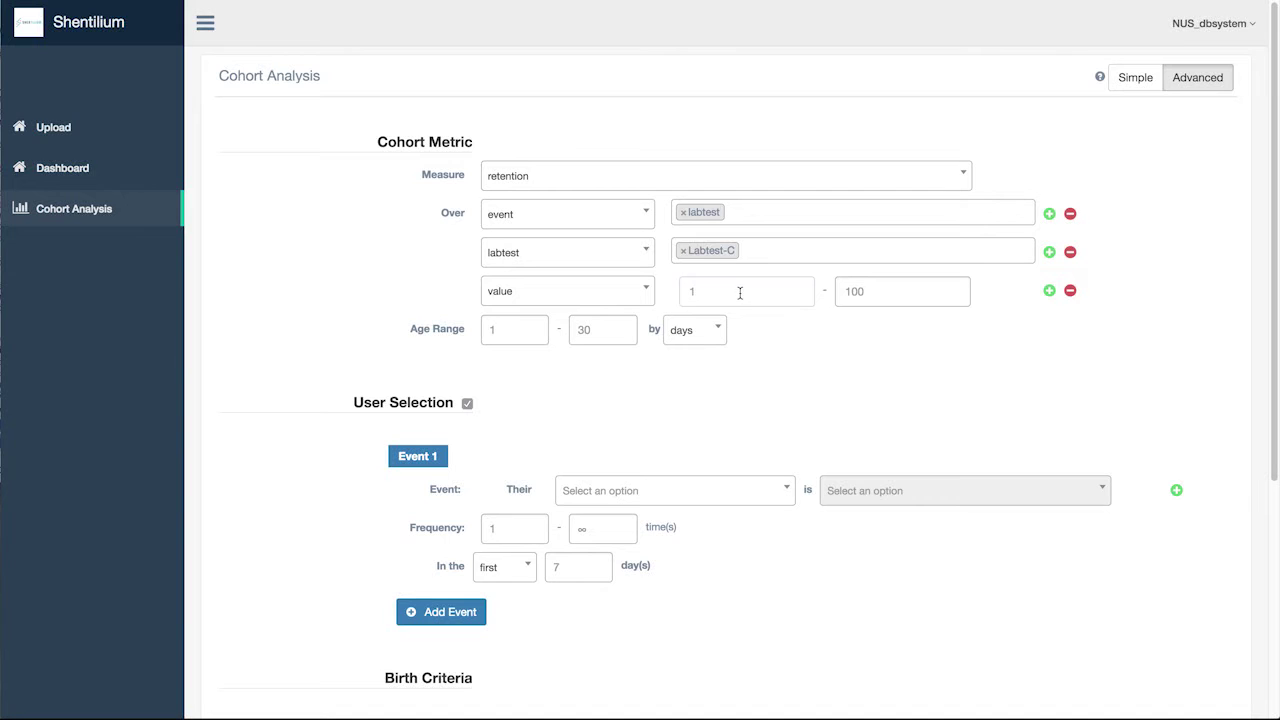
{"action": "key", "text": "Tab"}
{"action": "type", "text": "1"}
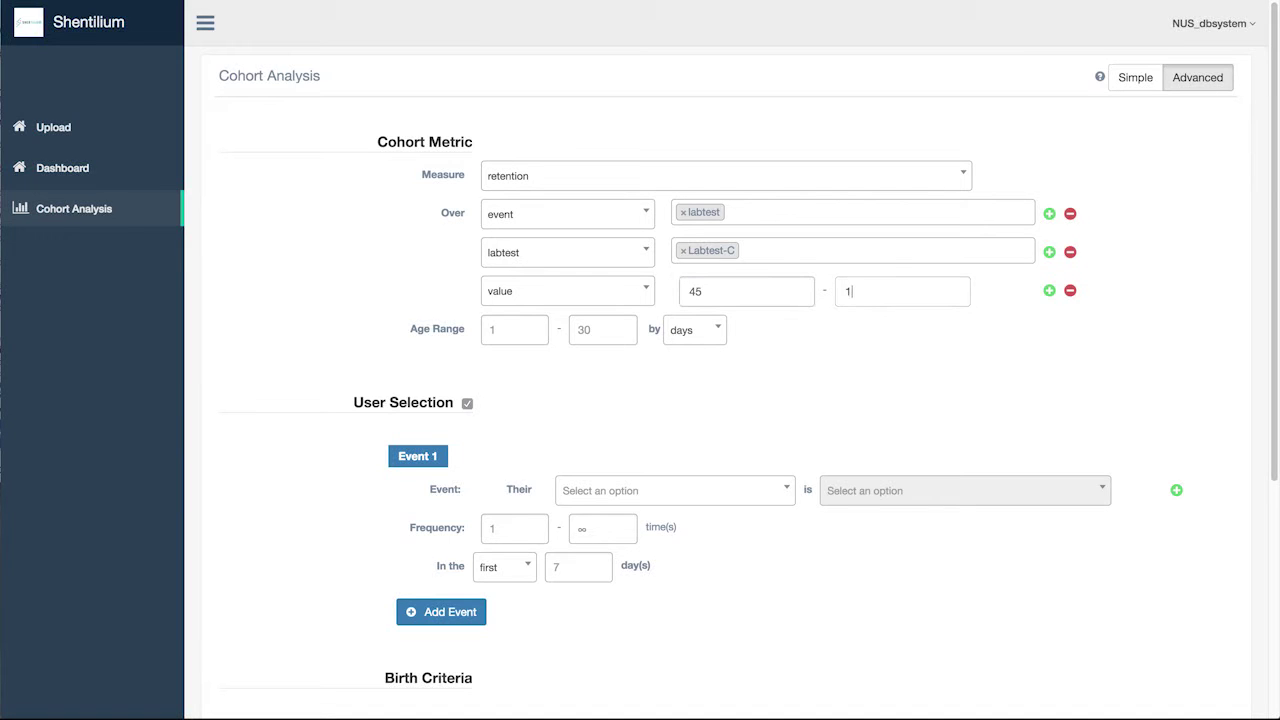
- Set the upper limit of the cohort metric's age range to 7 days
{"action": "left_click", "coordinate": [582, 329]}
{"action": "type", "text": "7"}
{"action": "left_click", "coordinate": [850, 396]}
{"action": "scroll", "coordinate": [549, 401], "scroll_direction": "down", "scroll_amount": 3}
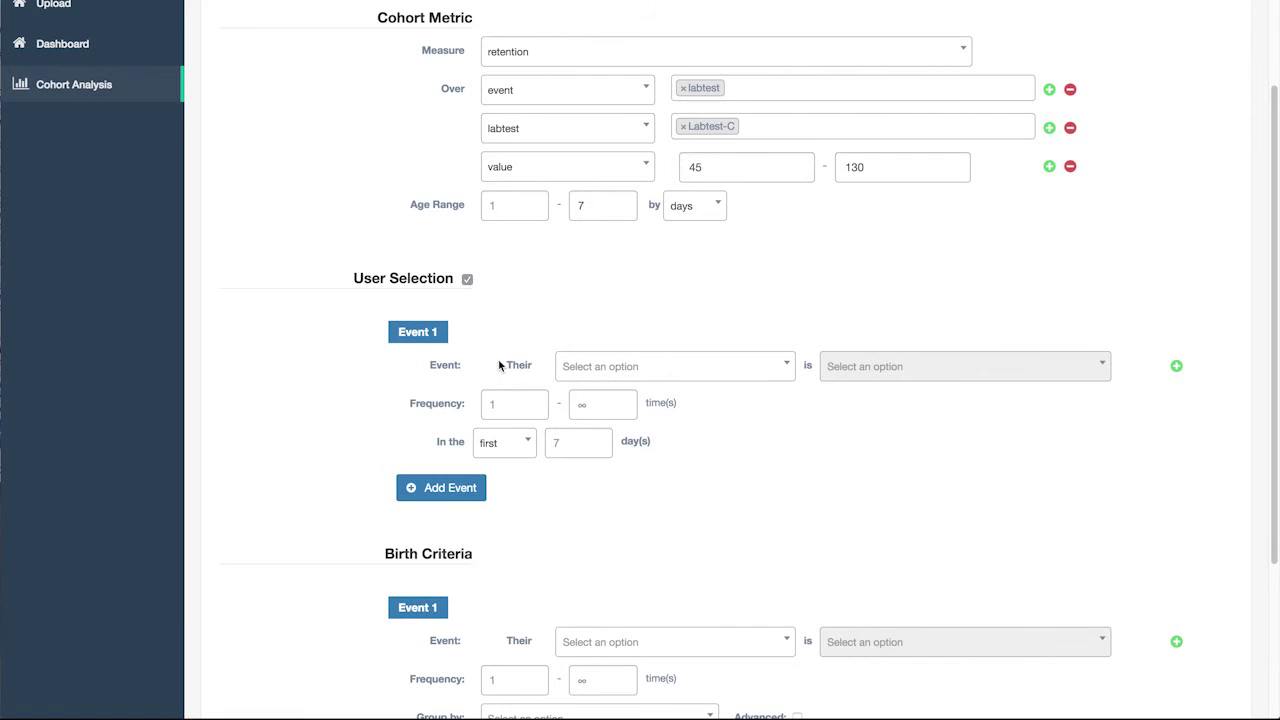
{"action": "left_click", "coordinate": [467, 280]}
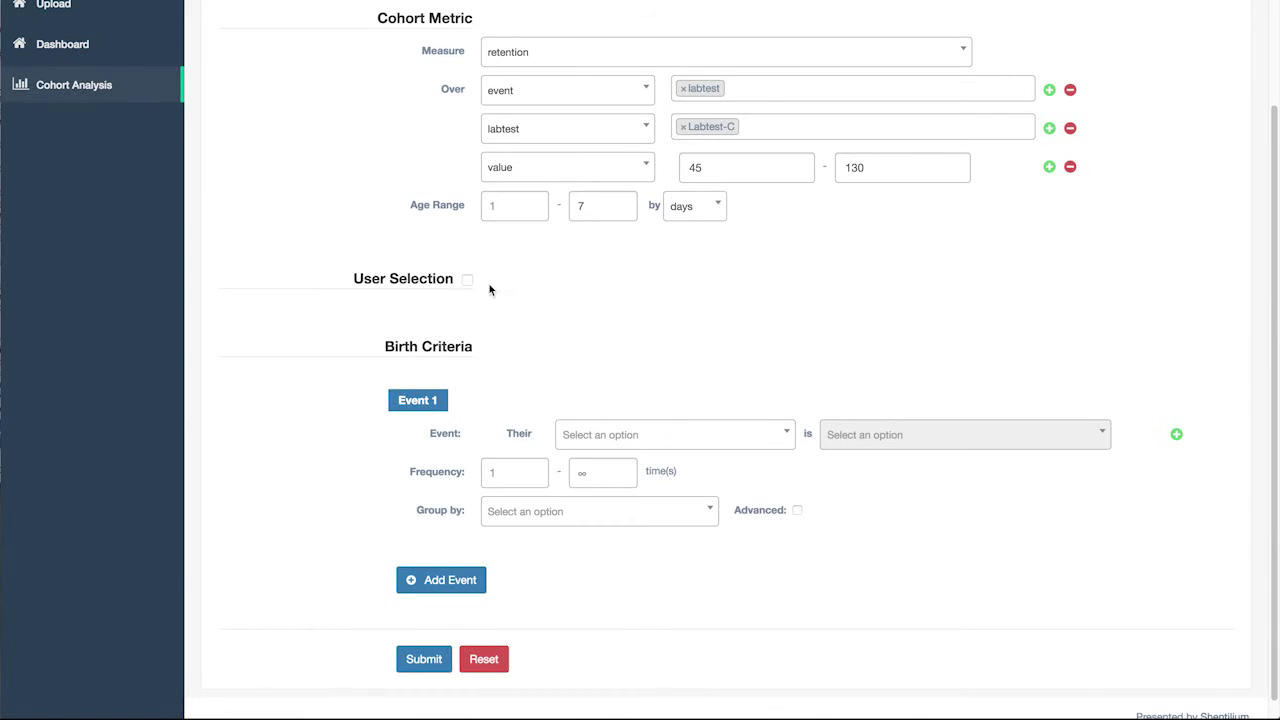
{"action": "left_click", "coordinate": [468, 280]}
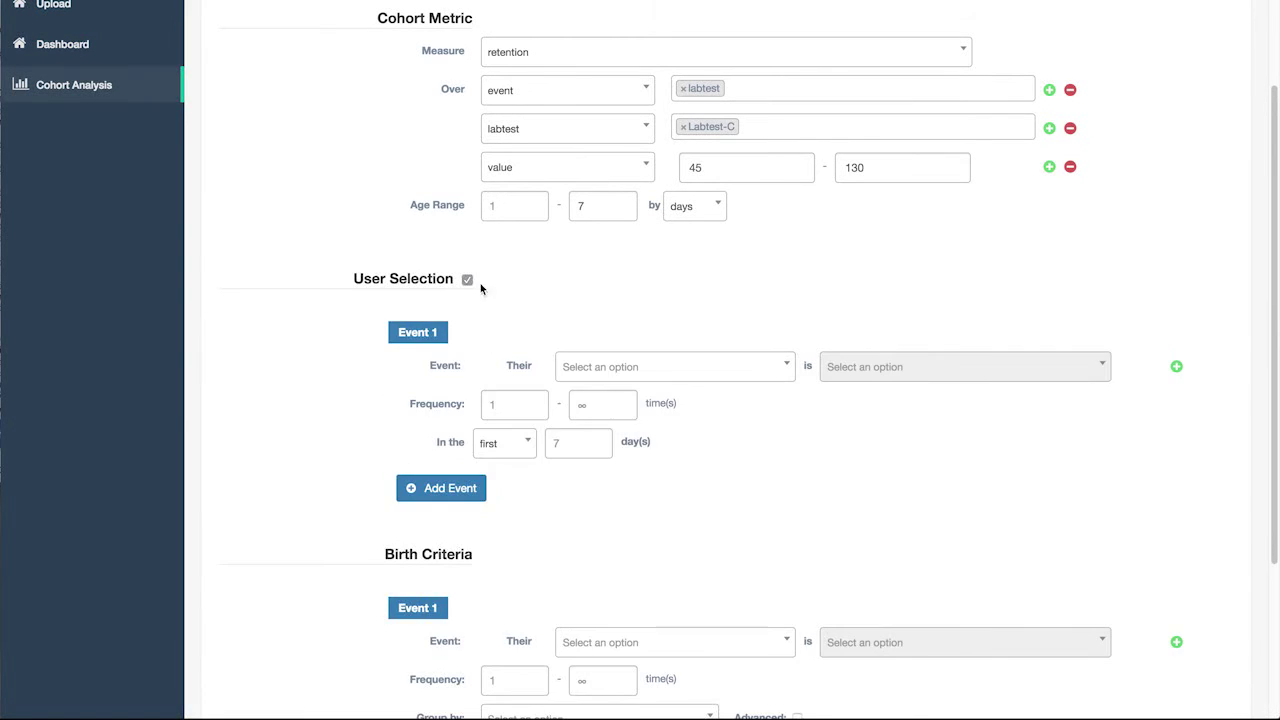
- Set Event 1 of the user selection to users whose event is diagnose
{"action": "scroll", "coordinate": [697, 378], "scroll_direction": "down", "scroll_amount": 2}
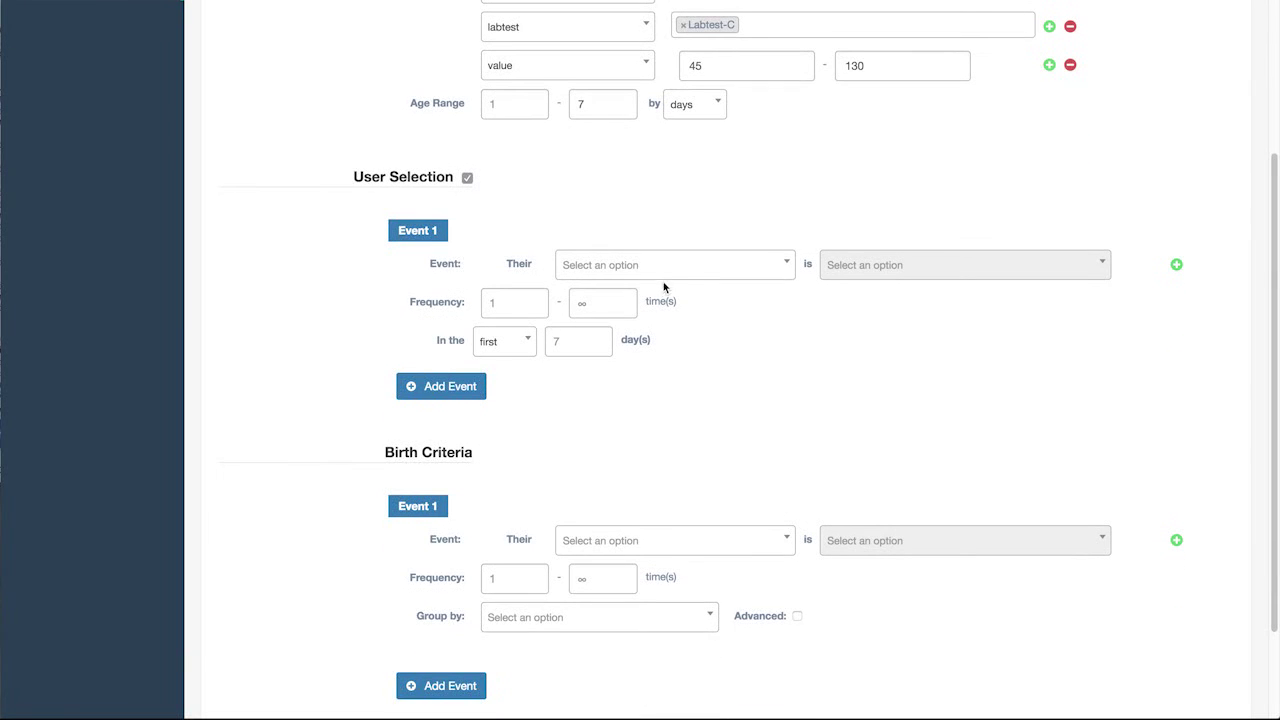
{"action": "left_click", "coordinate": [667, 280]}
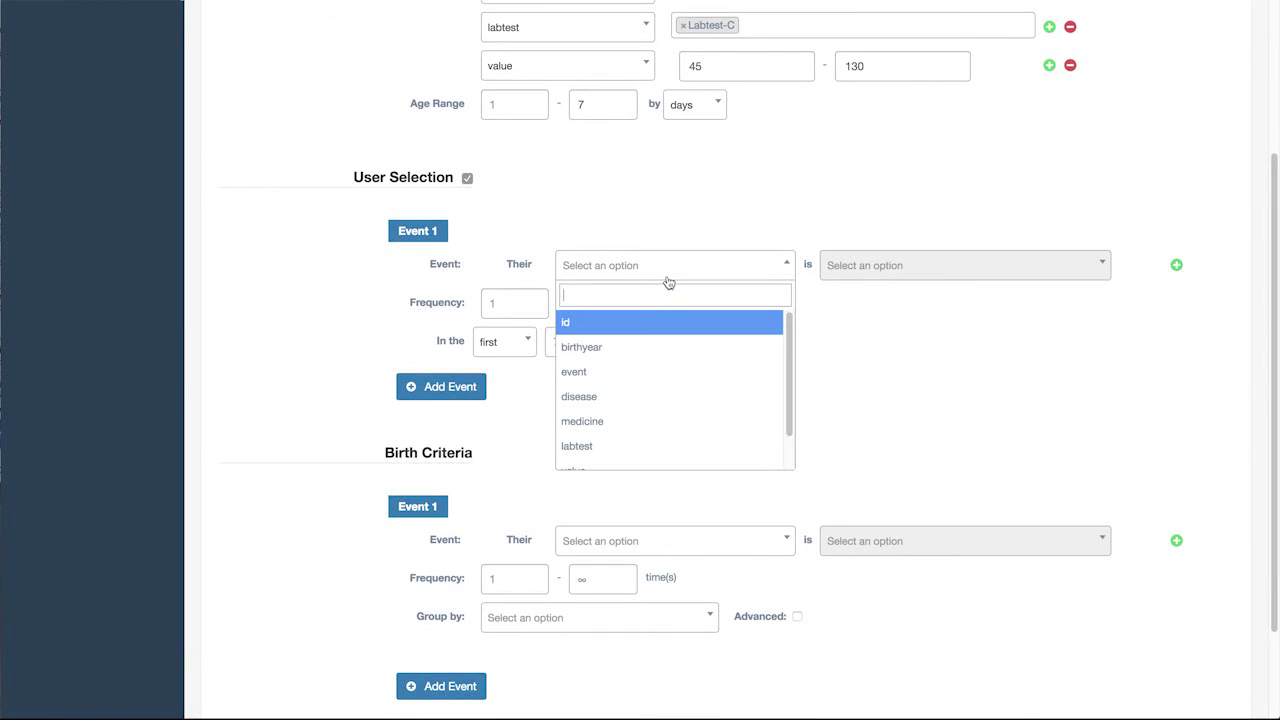
{"action": "left_click", "coordinate": [682, 373]}
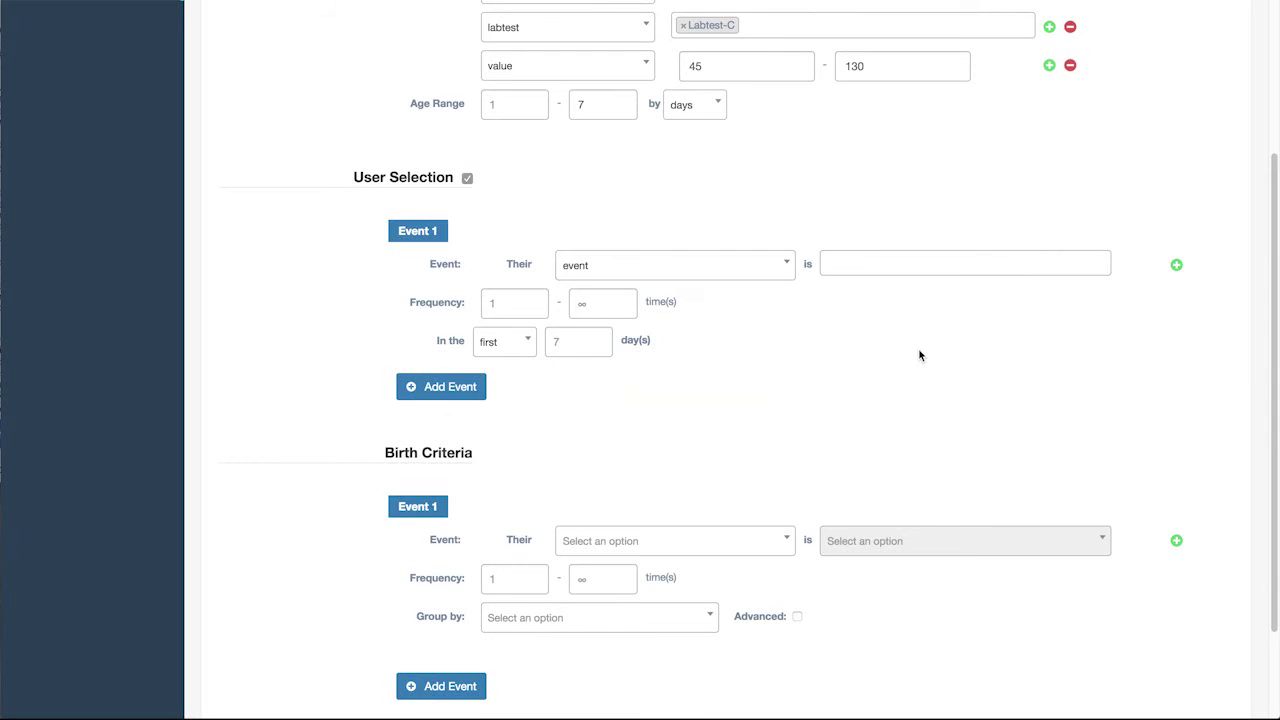
{"action": "left_click", "coordinate": [895, 258]}
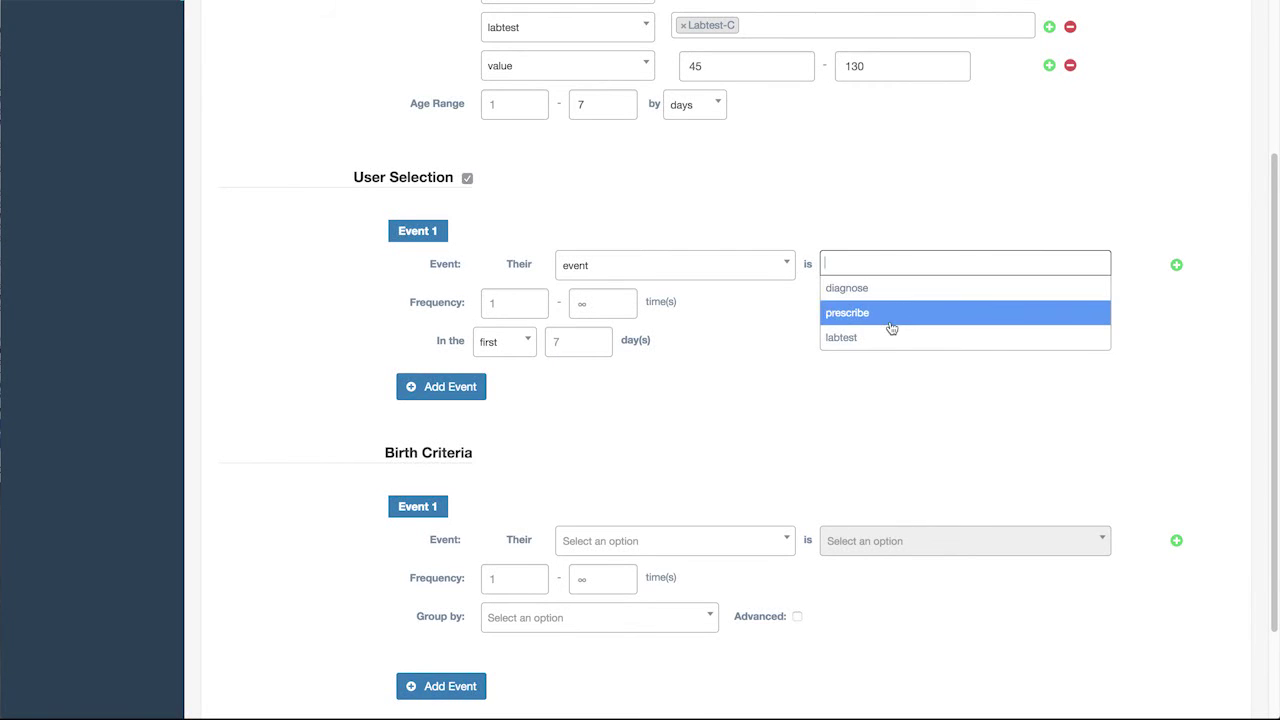
{"action": "left_click", "coordinate": [895, 292]}
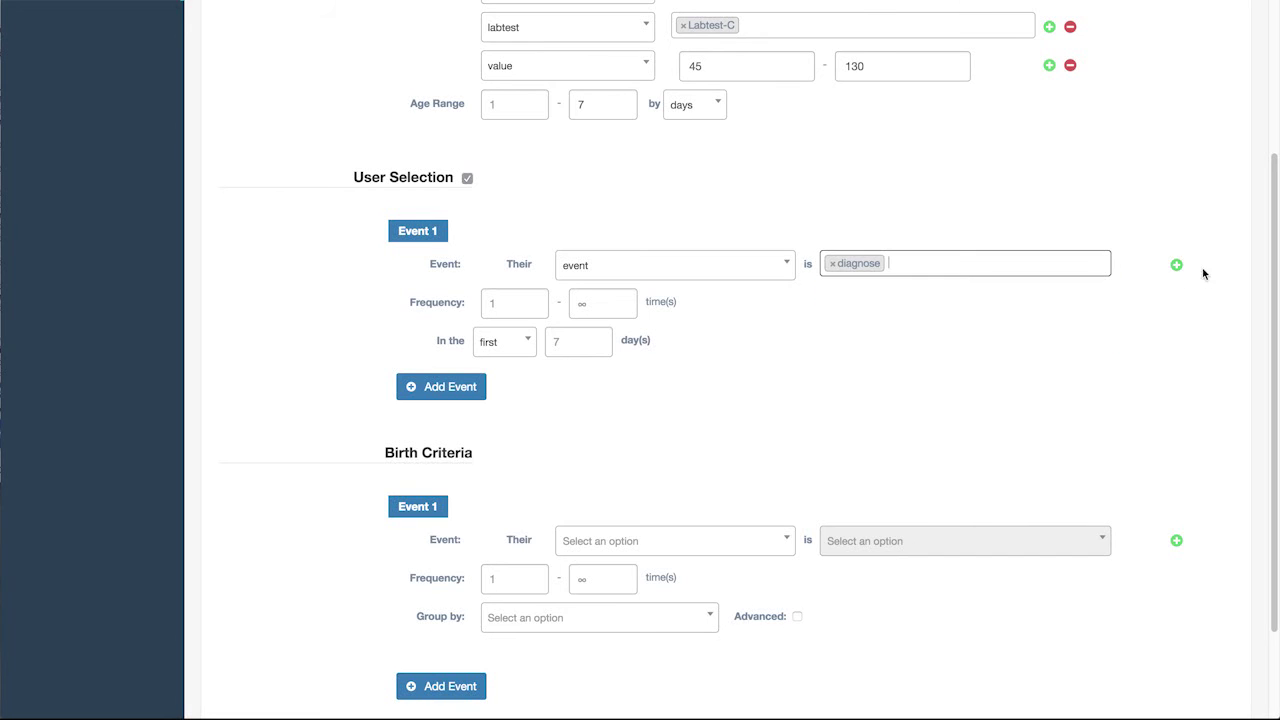
- Add a second condition to user selection Event 1 restricting disease to Disease-B
{"action": "left_click", "coordinate": [1176, 266]}
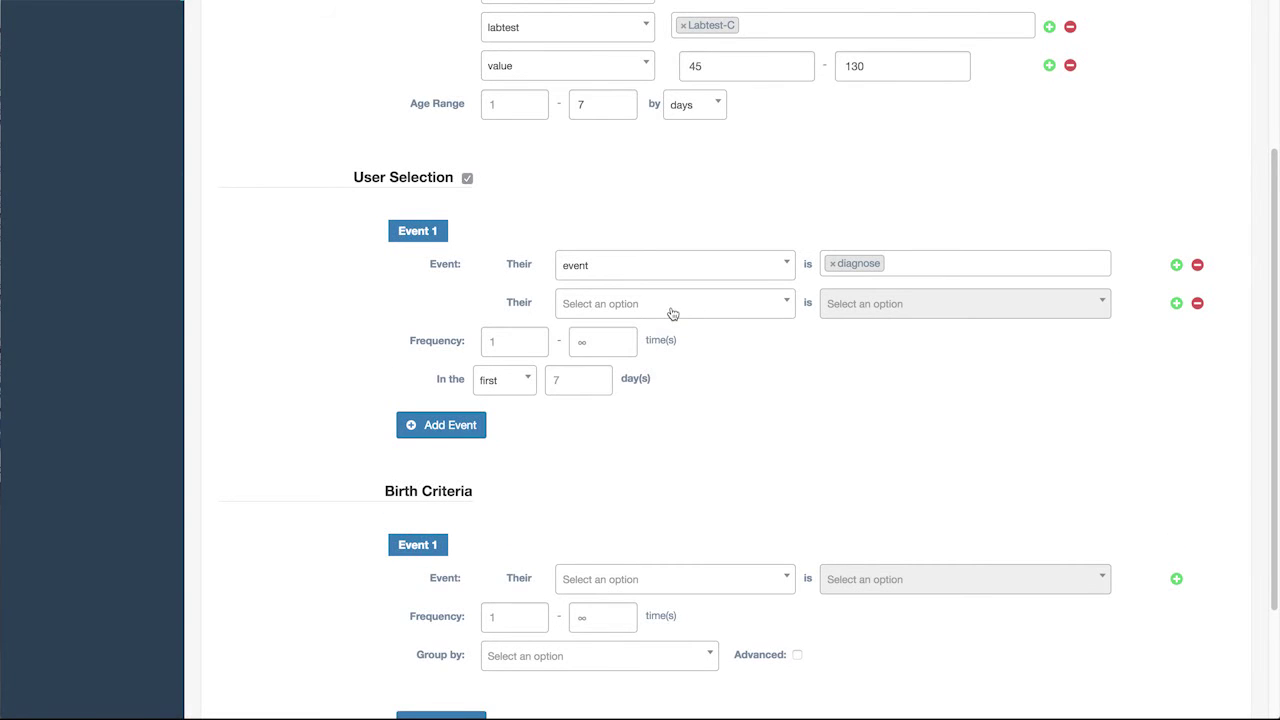
{"action": "left_click", "coordinate": [675, 308]}
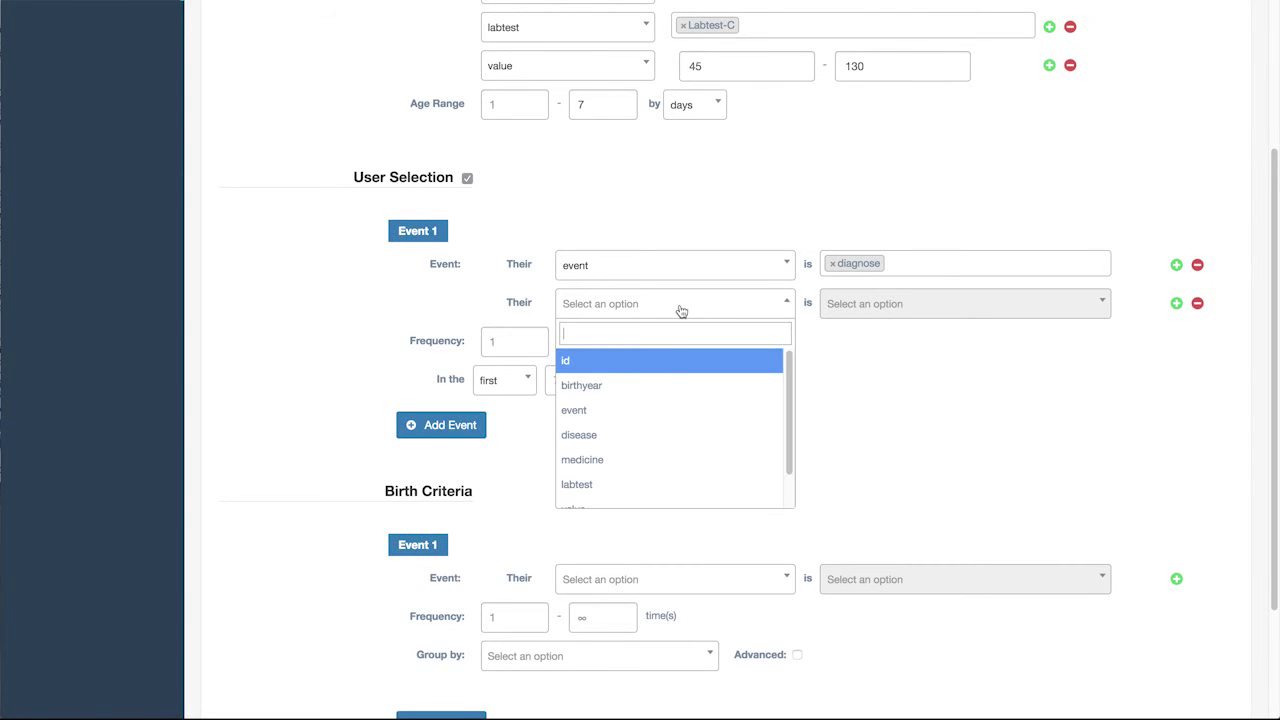
{"action": "left_click", "coordinate": [650, 437]}
{"action": "left_click", "coordinate": [846, 306]}
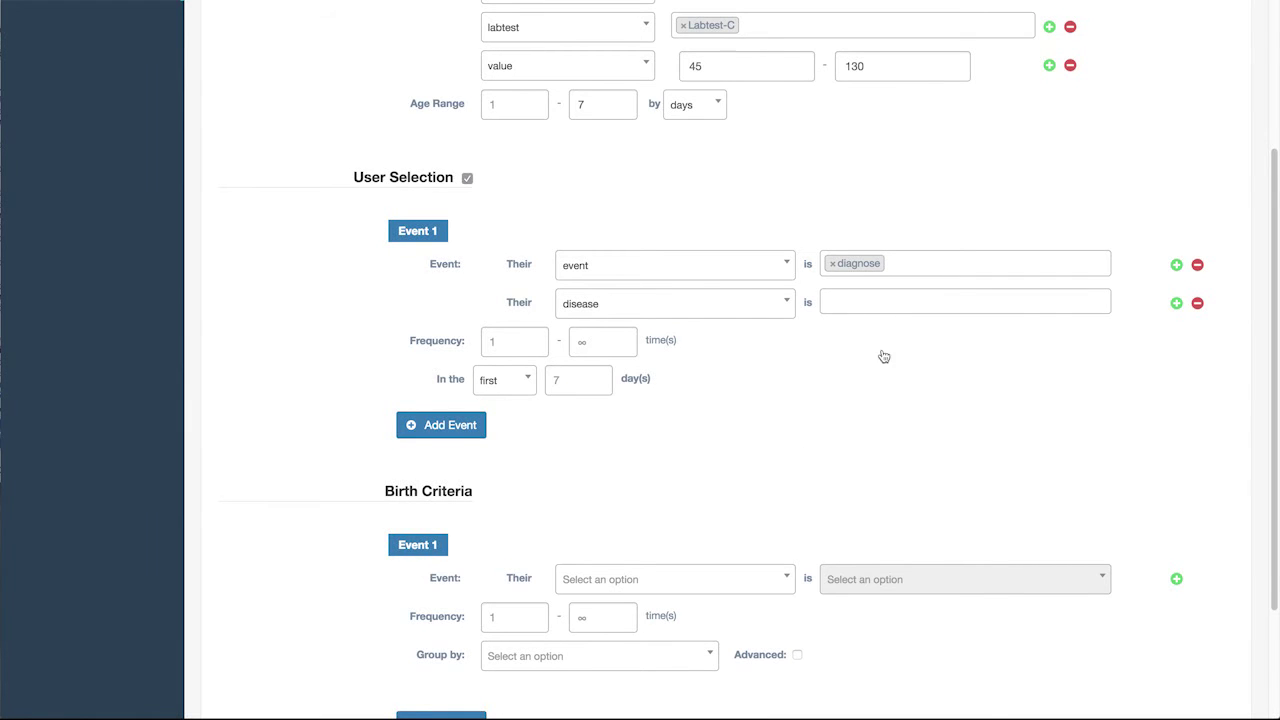
{"action": "key", "text": "Return"}
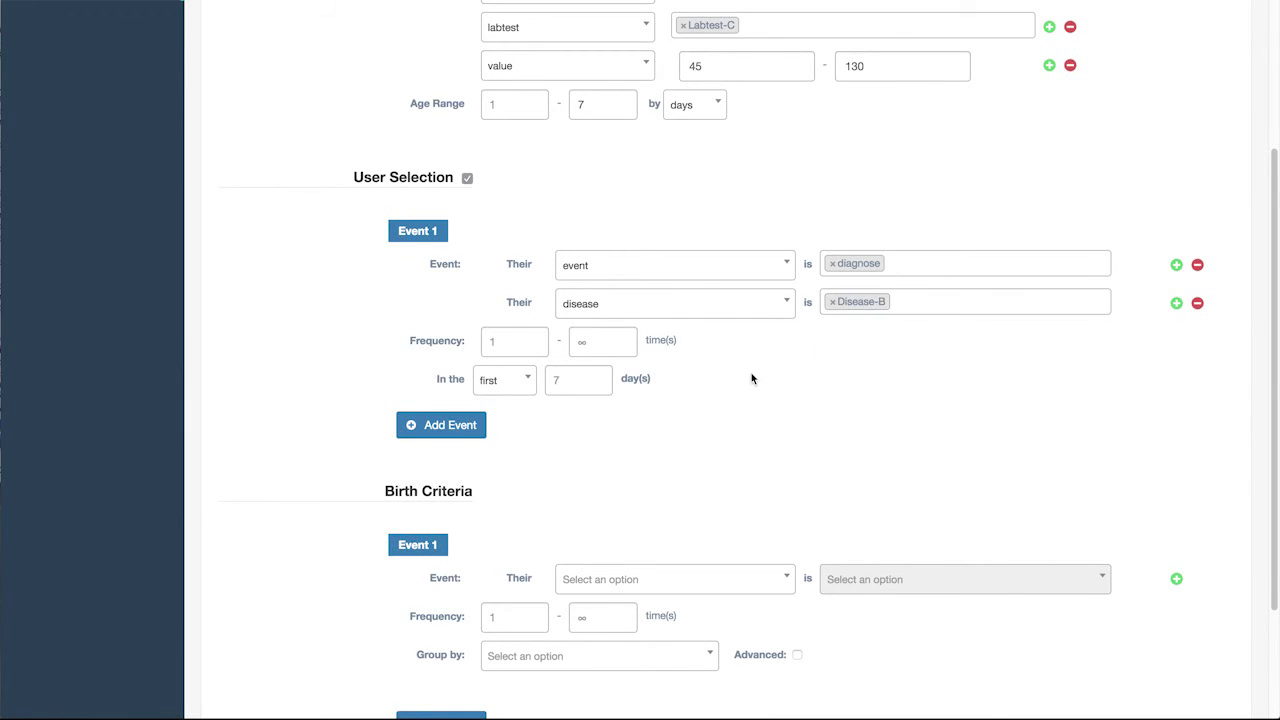
- Set the time window of user selection Event 1 to any, and try adding and removing a second event
{"action": "left_click", "coordinate": [515, 386]}
{"action": "left_click", "coordinate": [522, 432]}
{"action": "left_click", "coordinate": [458, 428]}
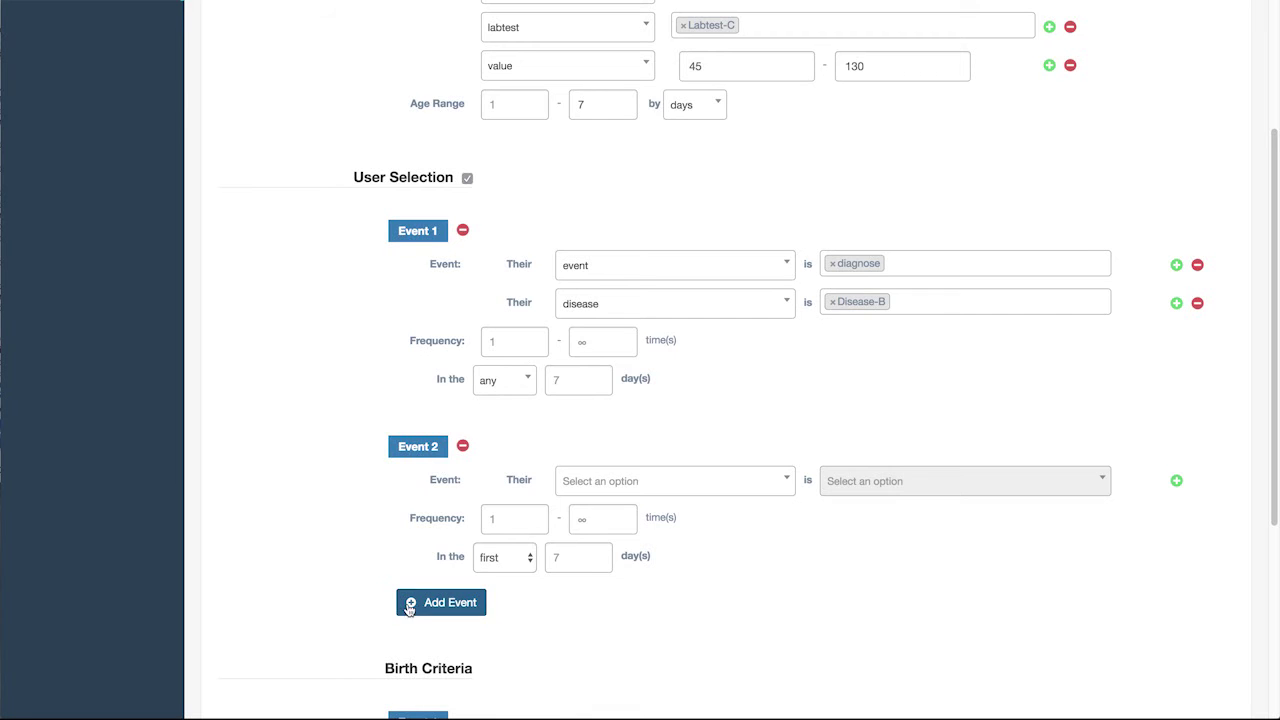
{"action": "left_click", "coordinate": [463, 447]}
- Set Event 1 of the birth criteria to users whose event is prescribe
{"action": "scroll", "coordinate": [649, 432], "scroll_direction": "down", "scroll_amount": 1}
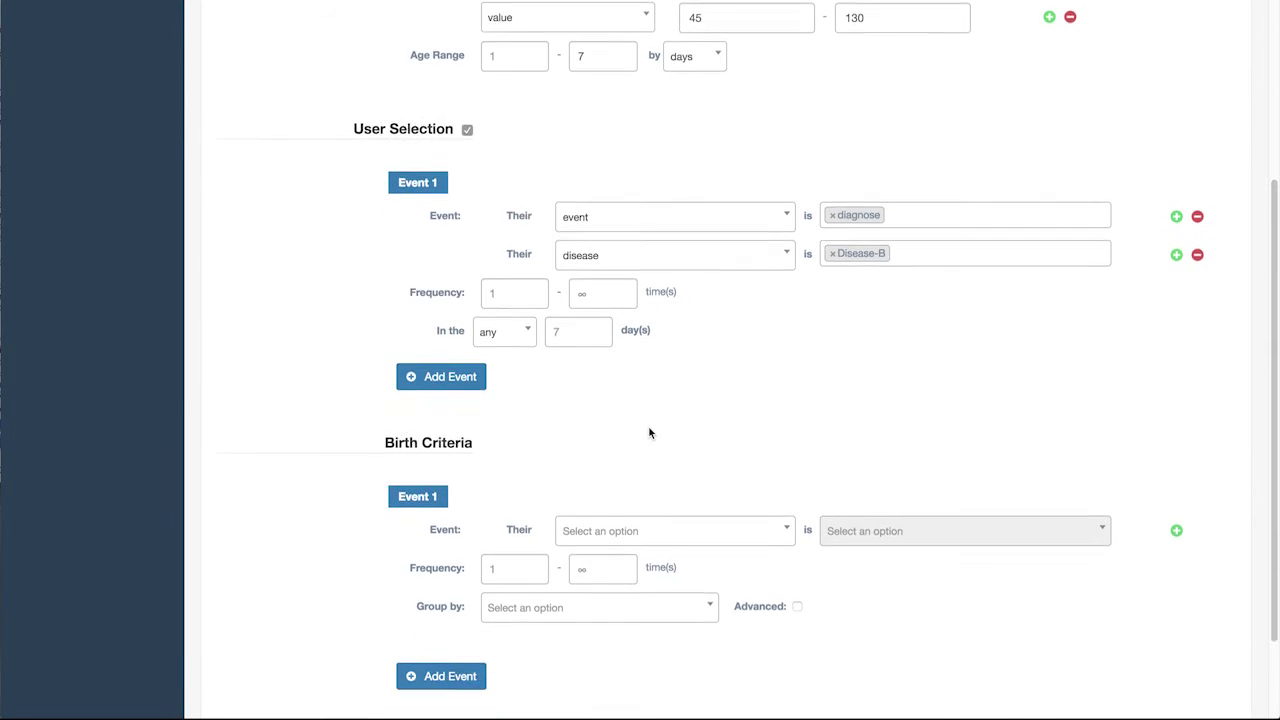
{"action": "scroll", "coordinate": [649, 432], "scroll_direction": "down", "scroll_amount": 3}
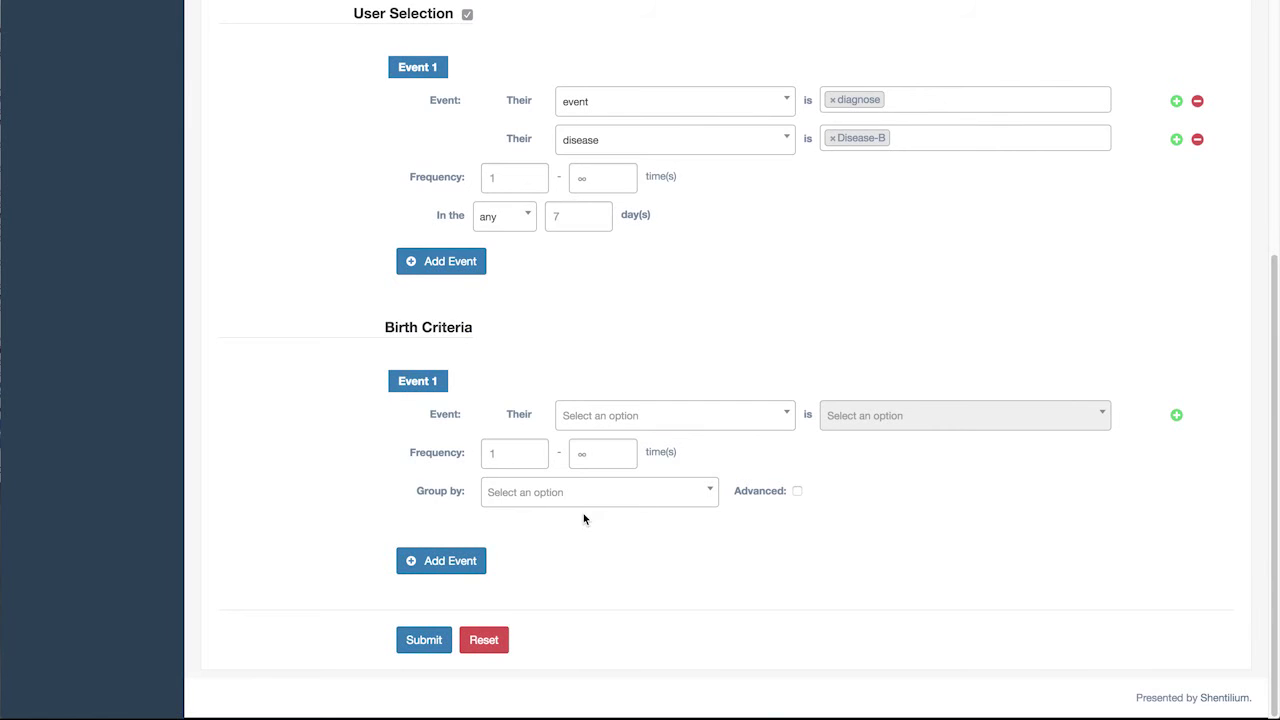
{"action": "left_click", "coordinate": [637, 428]}
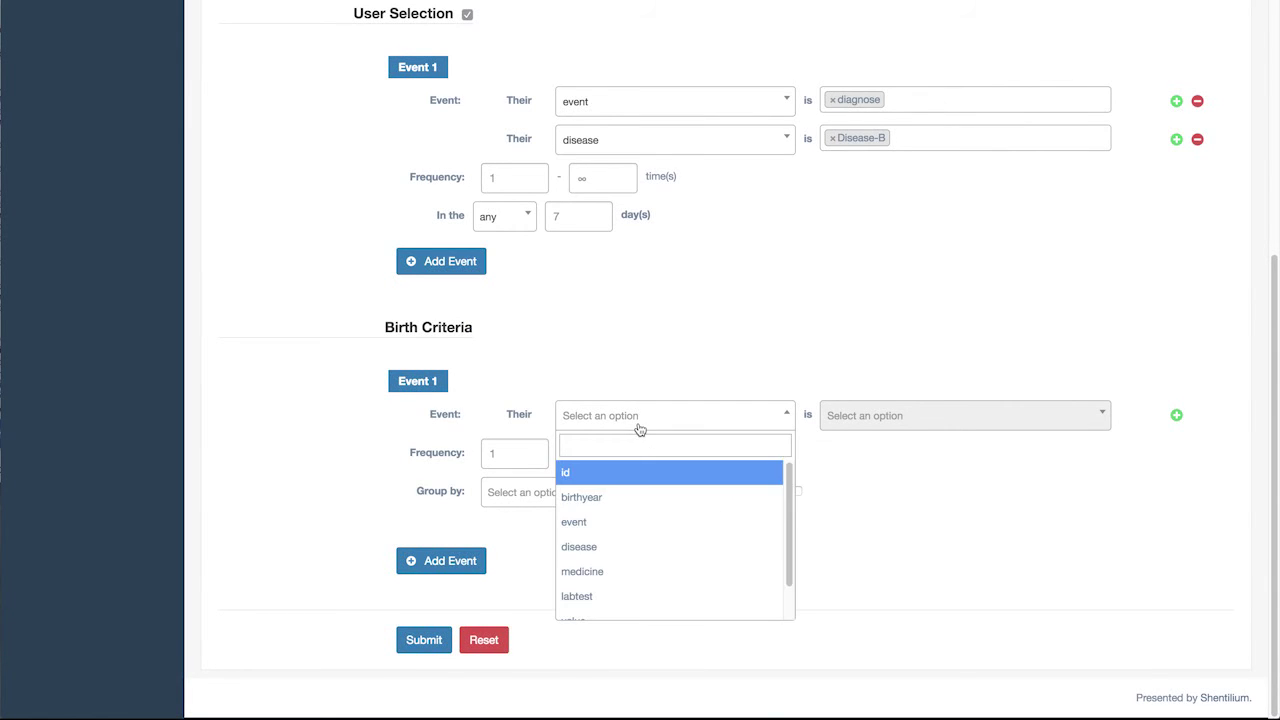
{"action": "left_click", "coordinate": [637, 522]}
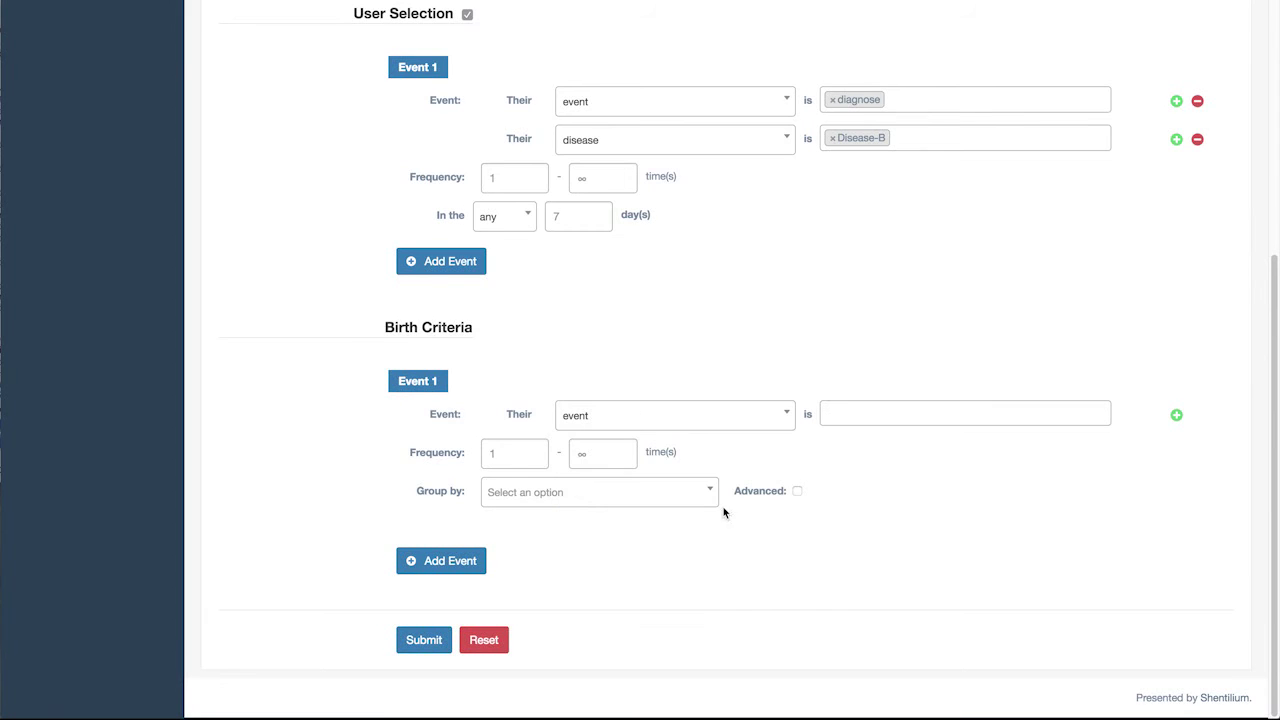
{"action": "left_click", "coordinate": [860, 420]}
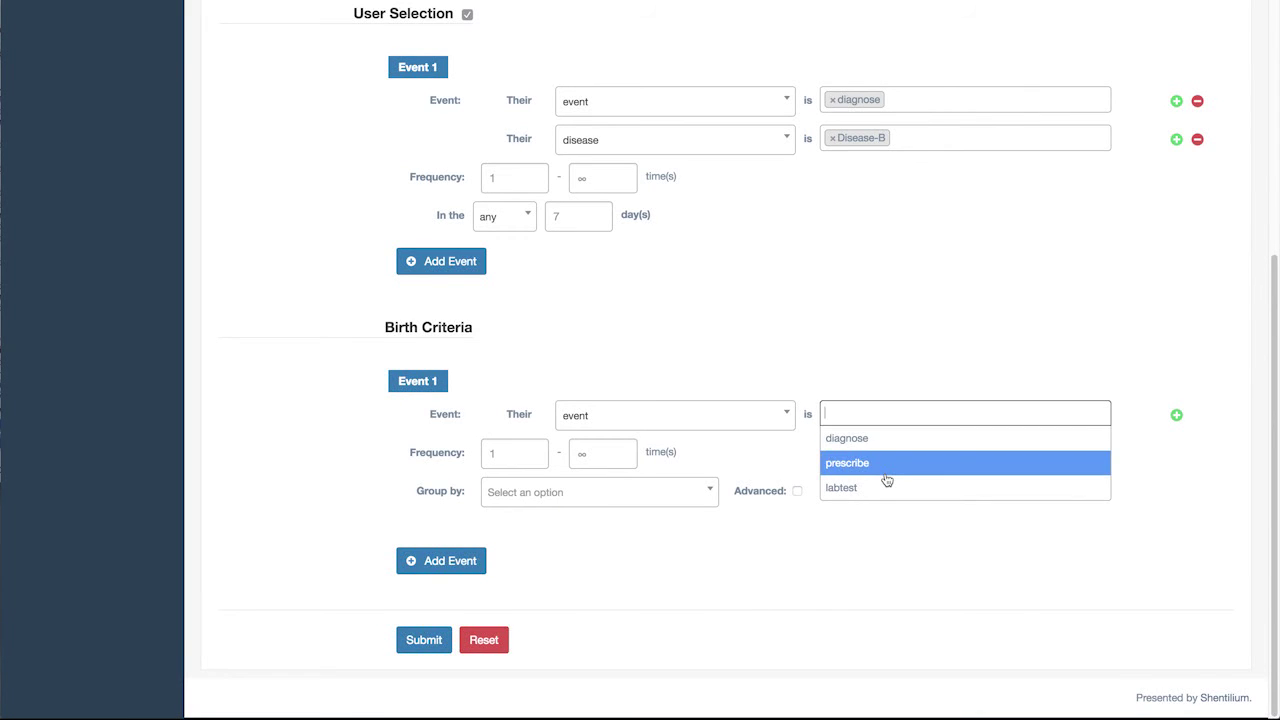
{"action": "key", "text": "Return"}
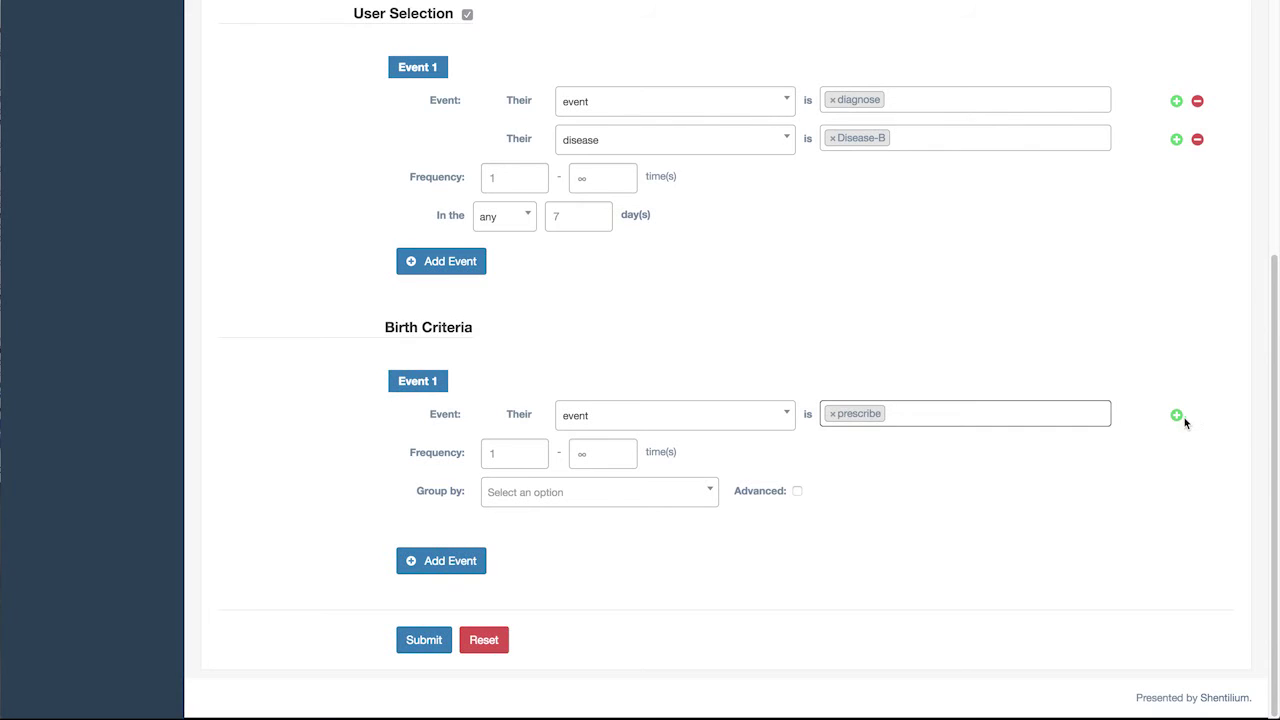
- Add a second condition to birth criteria Event 1 restricting medicine to Medicine-A
{"action": "left_click", "coordinate": [1177, 415]}
{"action": "left_click", "coordinate": [685, 454]}
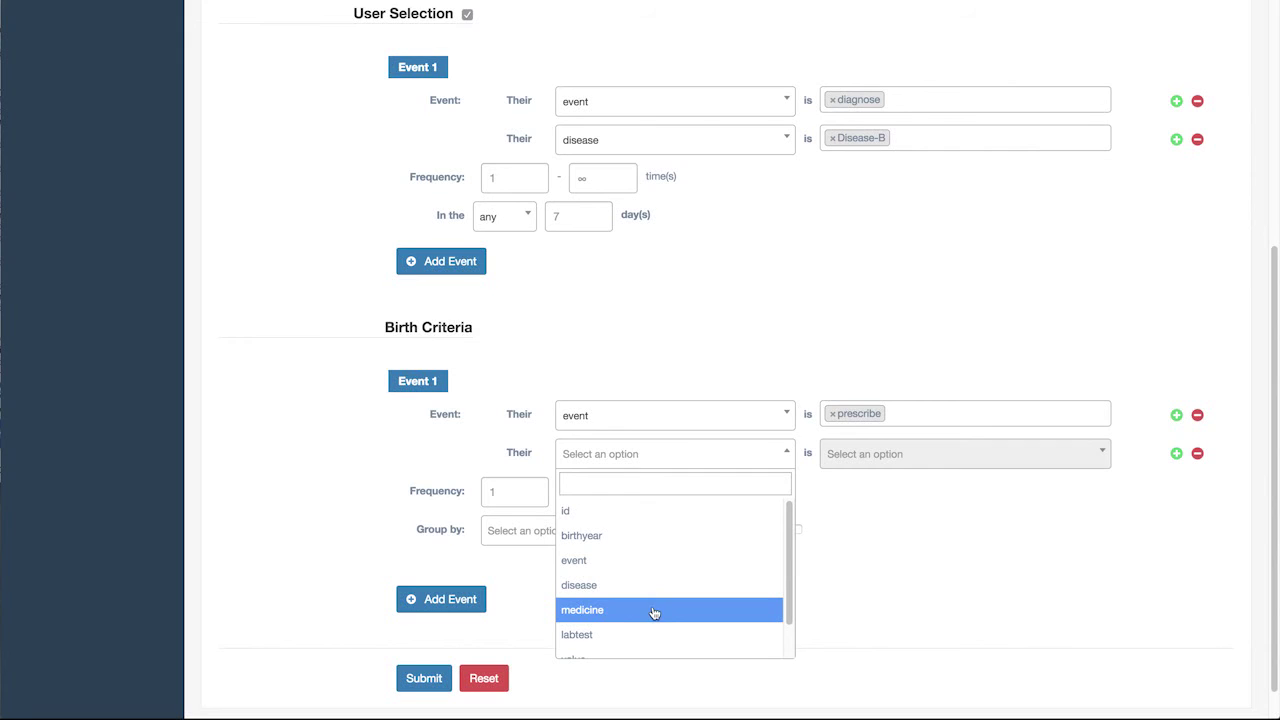
{"action": "key", "text": "Return"}
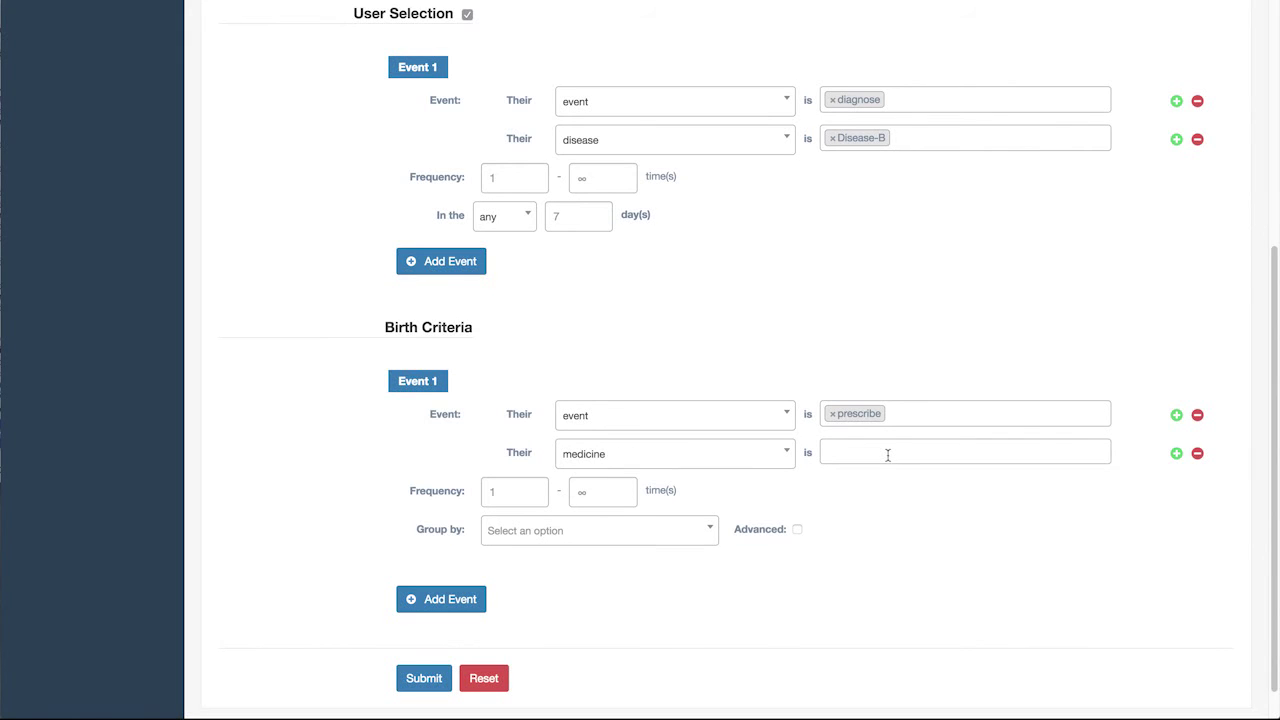
{"action": "left_click", "coordinate": [887, 455]}
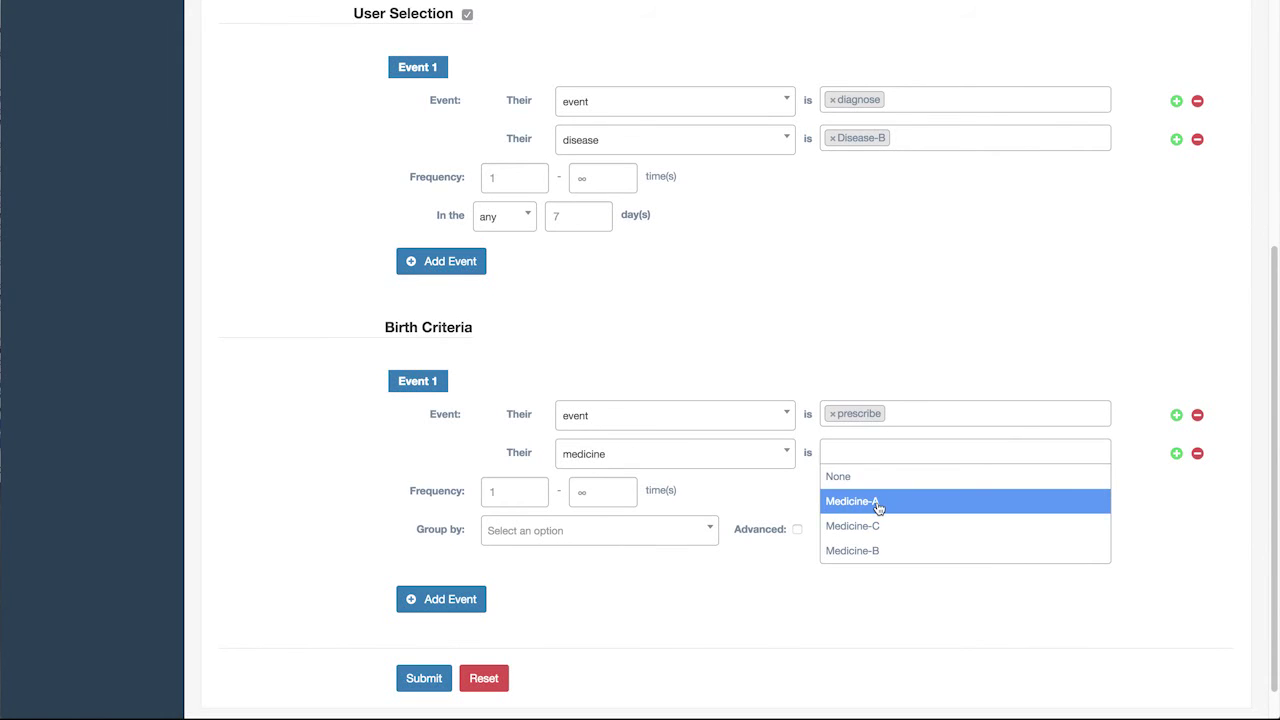
{"action": "left_click", "coordinate": [878, 502]}
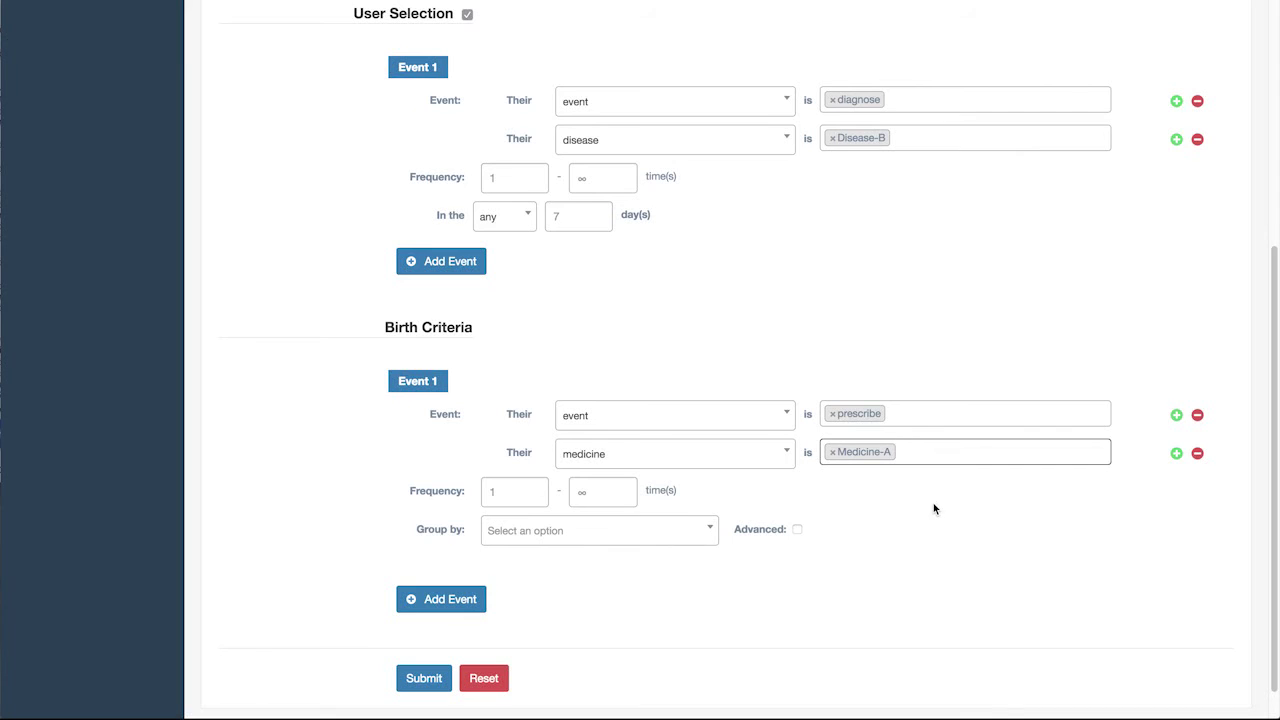
- Set the minimum frequency of birth criteria Event 1 to 2 and group it by birthyear
{"action": "left_click", "coordinate": [525, 497]}
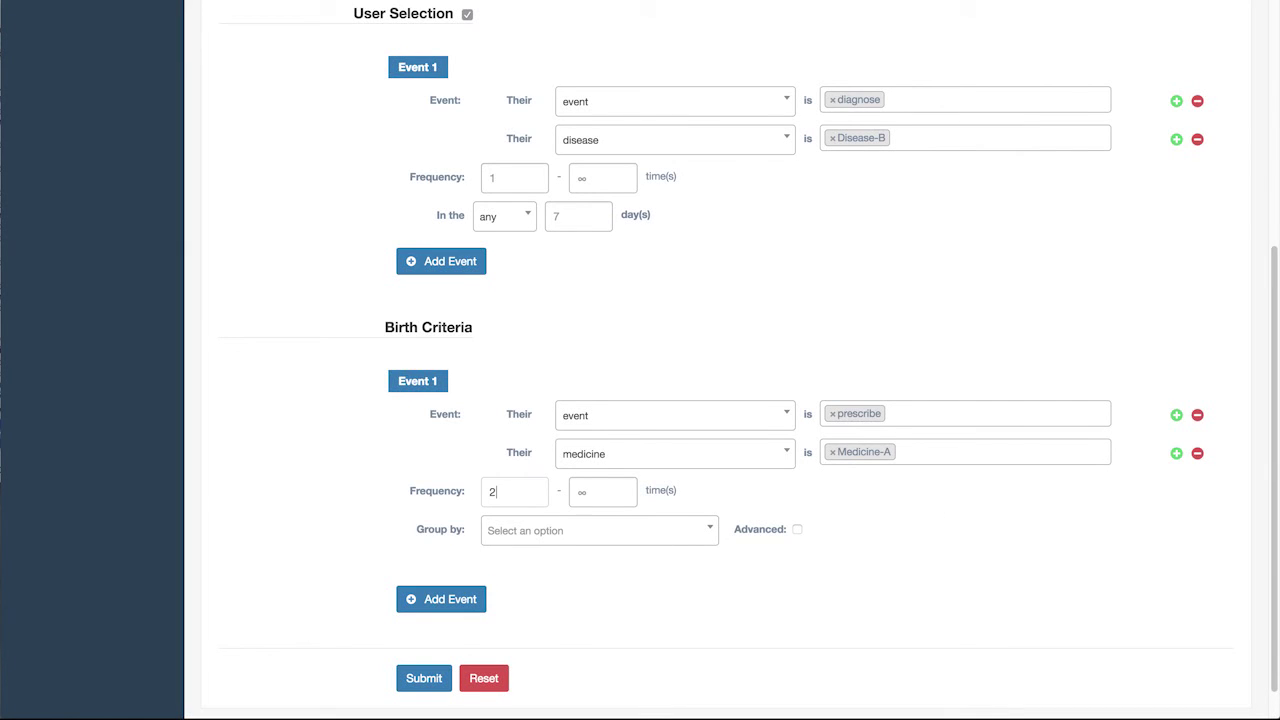
{"action": "left_click", "coordinate": [558, 541]}
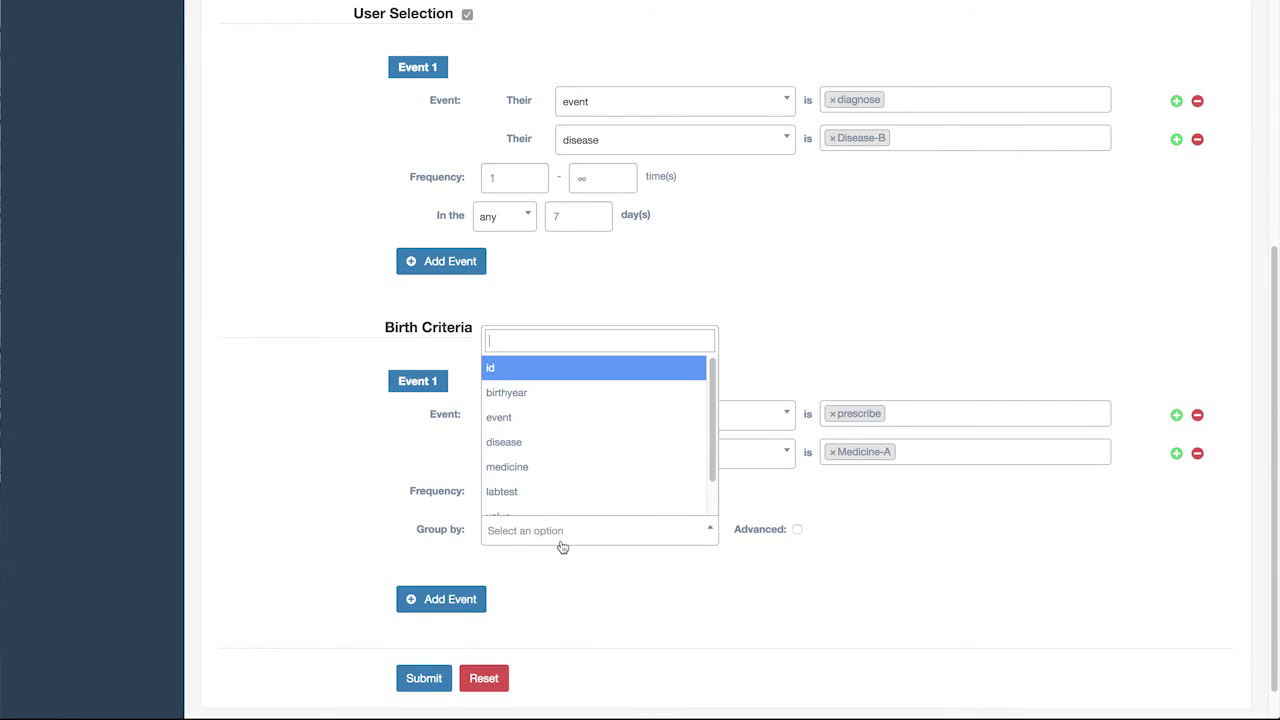
{"action": "left_click", "coordinate": [565, 398]}
- Enable advanced grouping for birthyear with a minimum of 1950, a maximum of 2000 and an interval of 10, without log scale
{"action": "left_click", "coordinate": [797, 529]}
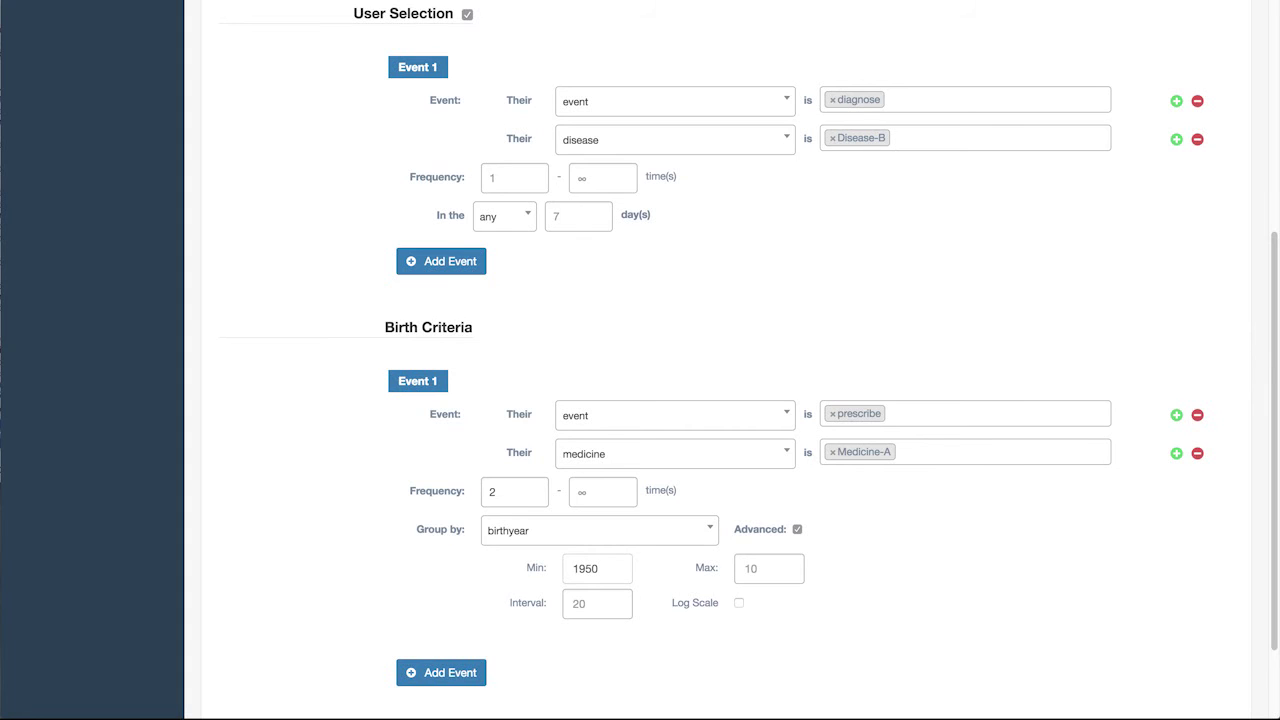
{"action": "key", "text": "Tab"}
{"action": "type", "text": "2"}
{"action": "key", "text": "Tab"}
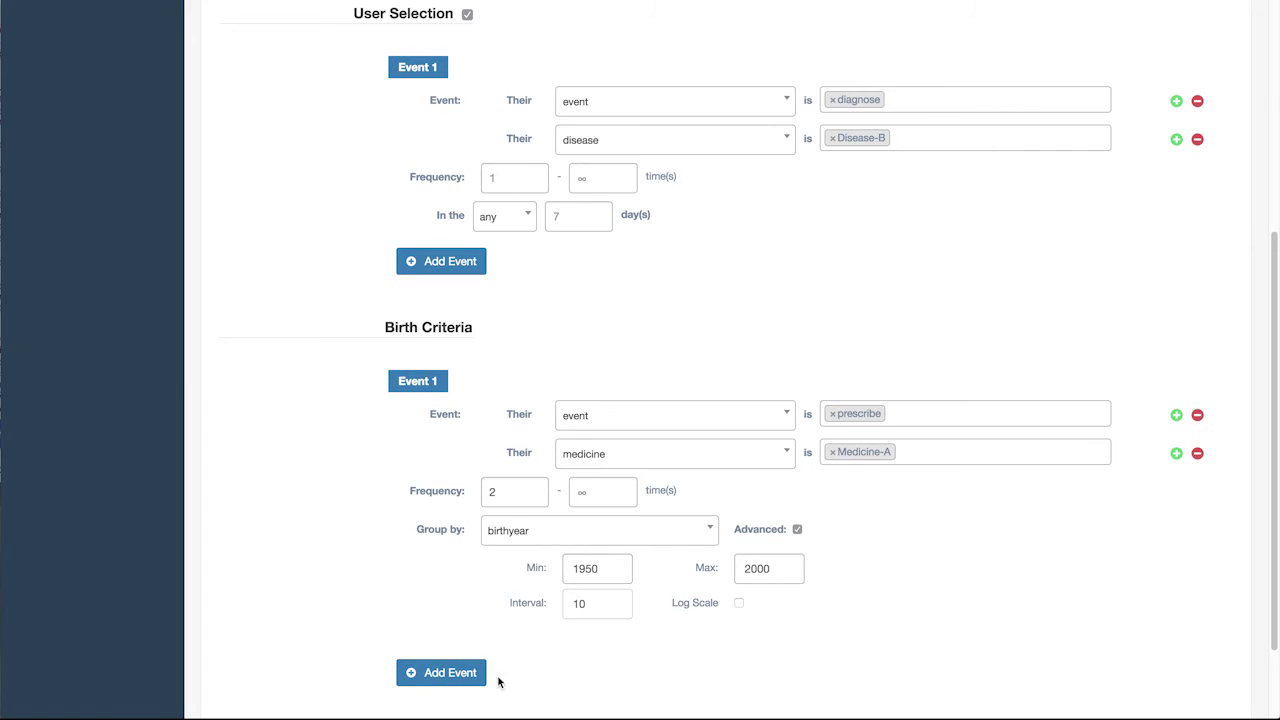
{"action": "left_click", "coordinate": [740, 604]}
{"action": "left_click", "coordinate": [740, 604]}
- Try adding and removing a second birth criteria event, and submit the cohort analysis
{"action": "scroll", "coordinate": [680, 620], "scroll_direction": "down", "scroll_amount": 2}
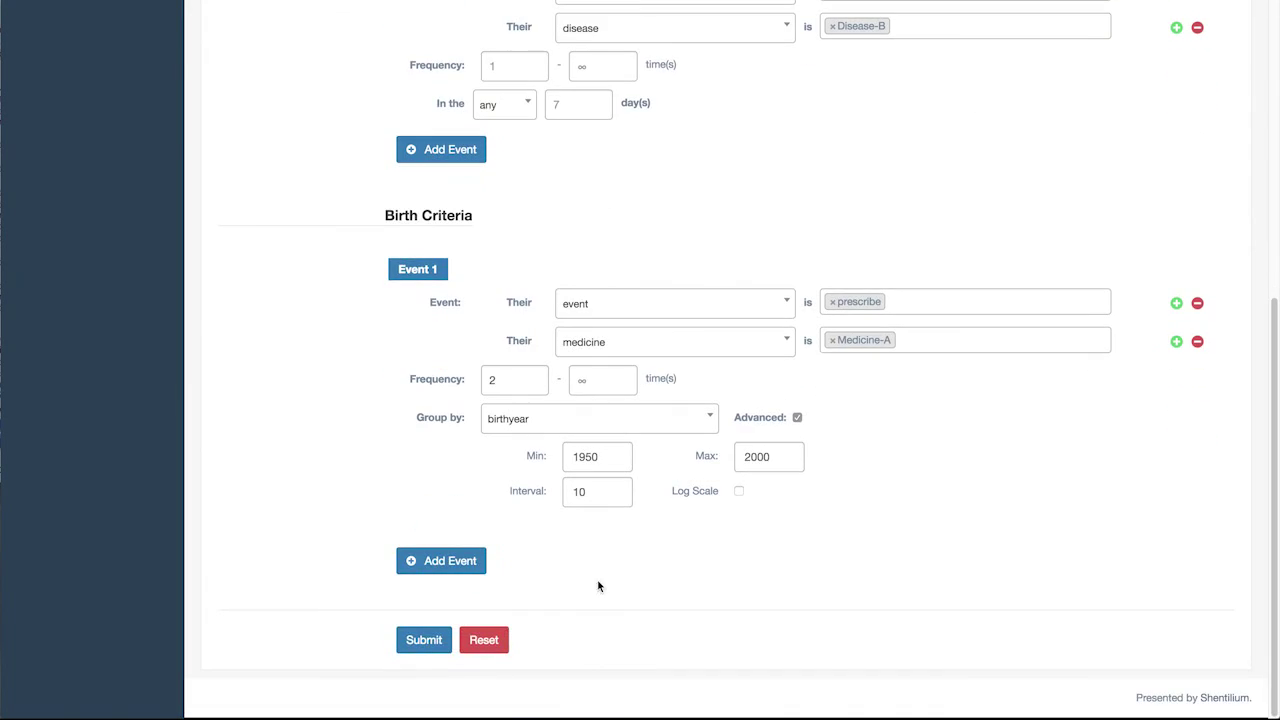
{"action": "left_click", "coordinate": [460, 566]}
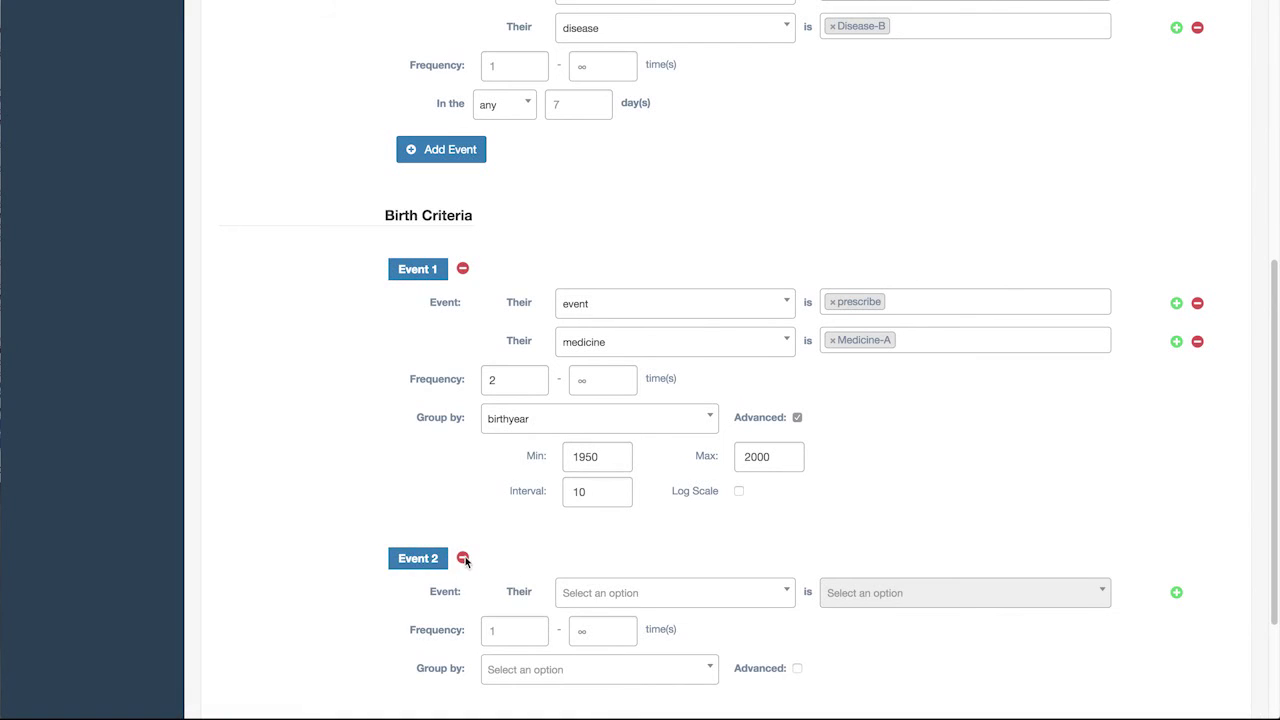
{"action": "left_click", "coordinate": [463, 558]}
{"action": "left_click", "coordinate": [424, 640]}
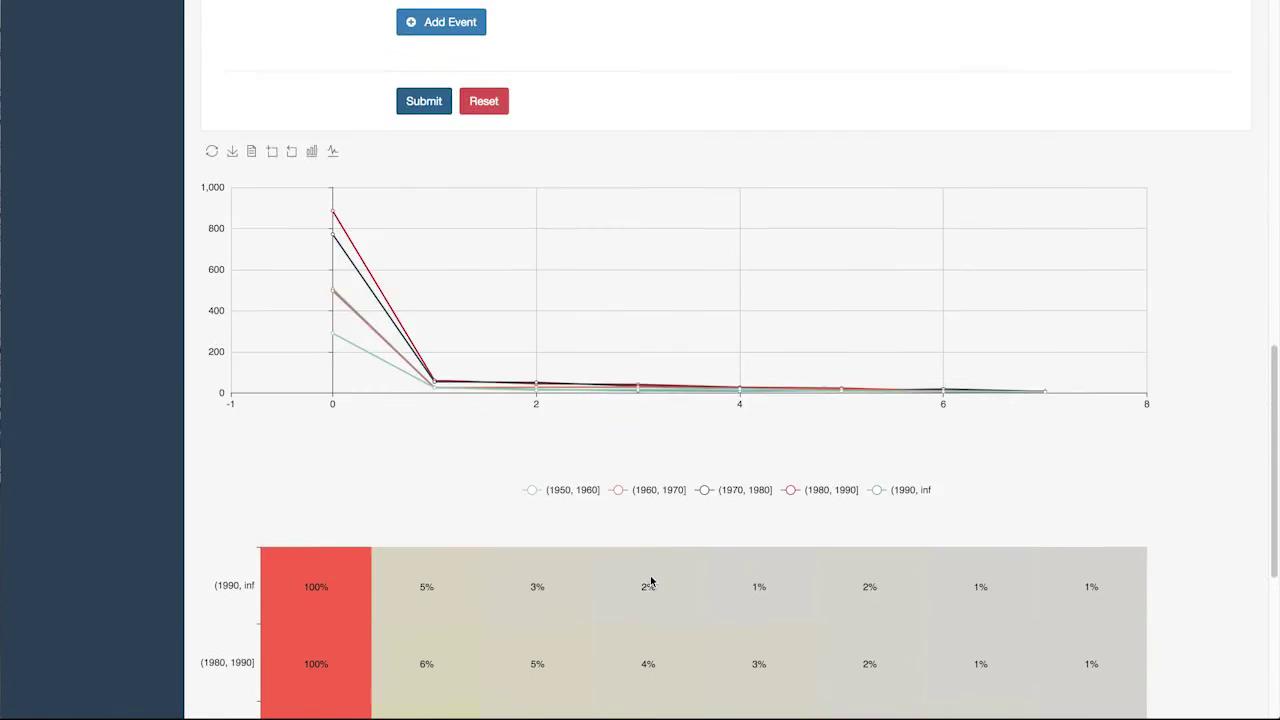
- Examine the resulting line chart and heatmap, including the per-cohort values at individual points of the chart
{"action": "scroll", "coordinate": [543, 549], "scroll_direction": "down", "scroll_amount": 5}
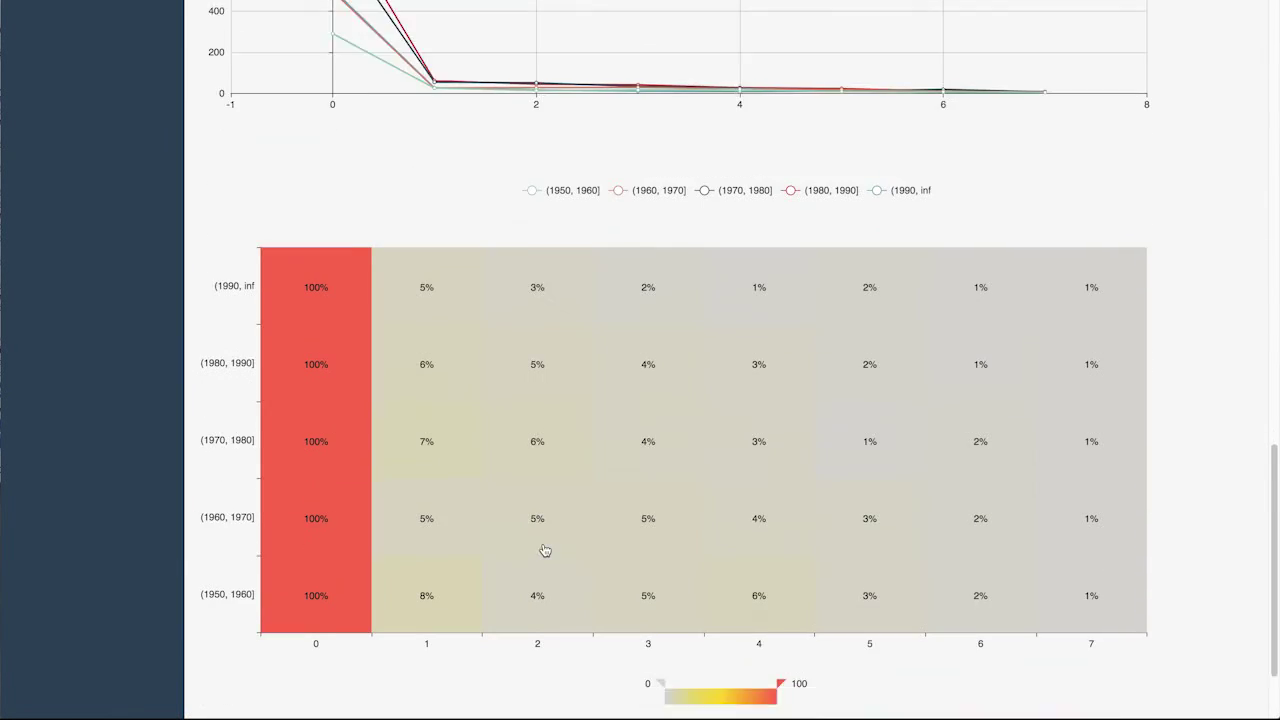
{"action": "scroll", "coordinate": [543, 549], "scroll_direction": "up", "scroll_amount": 5}
{"action": "scroll", "coordinate": [543, 549], "scroll_direction": "up", "scroll_amount": 1}
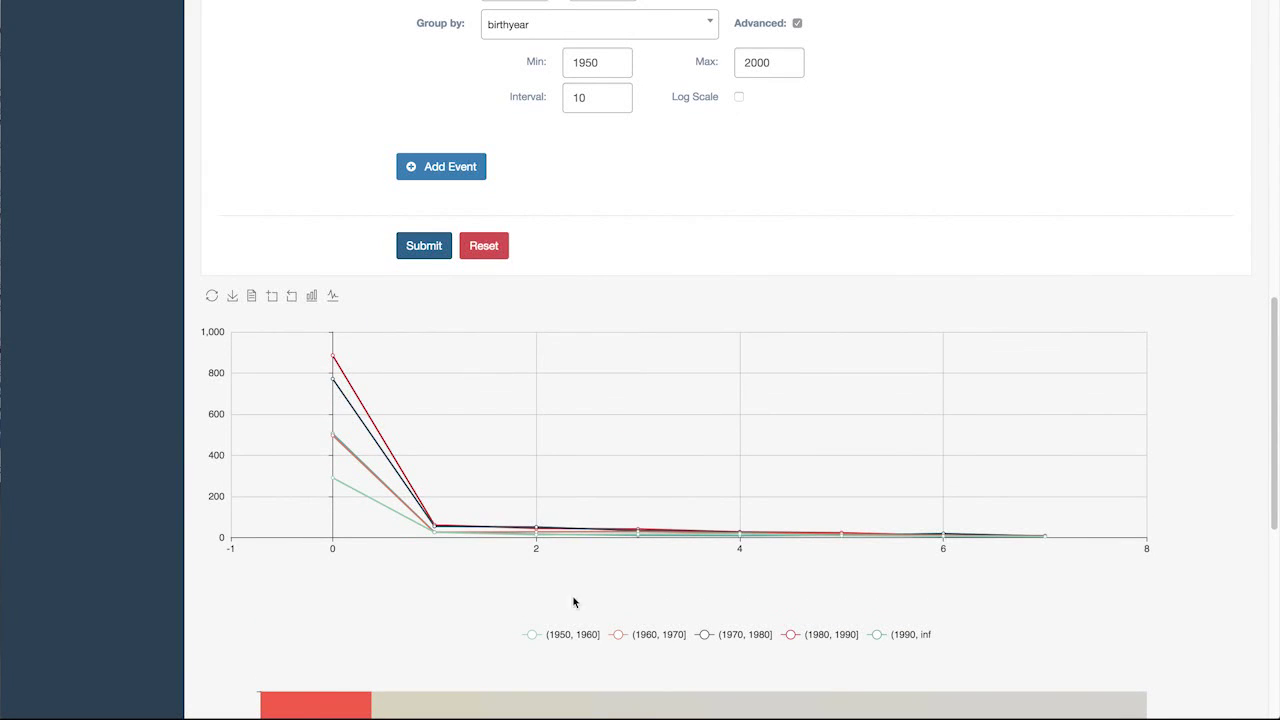
{"action": "mouse_move", "coordinate": [343, 494]}
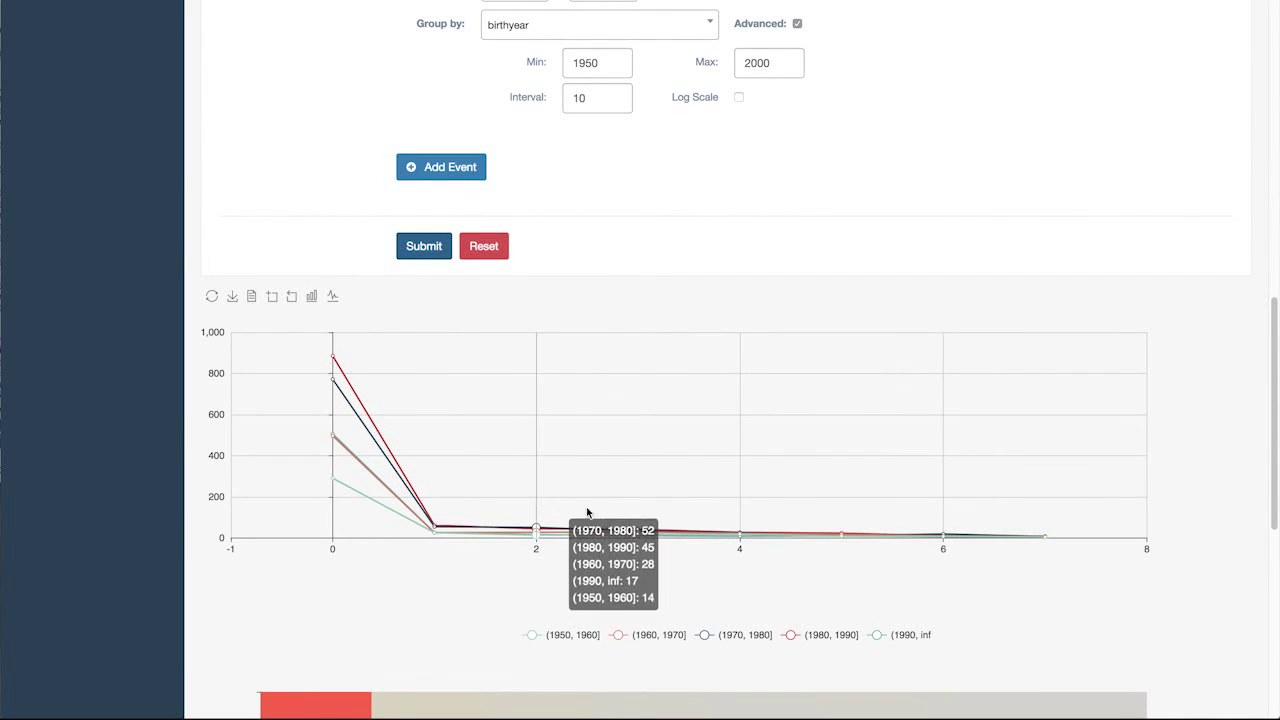
- Hide the cohorts born after 1990 and from 1960 to 1970 in the line chart, and restore the chart
{"action": "left_click", "coordinate": [901, 641]}
{"action": "left_click", "coordinate": [643, 640]}
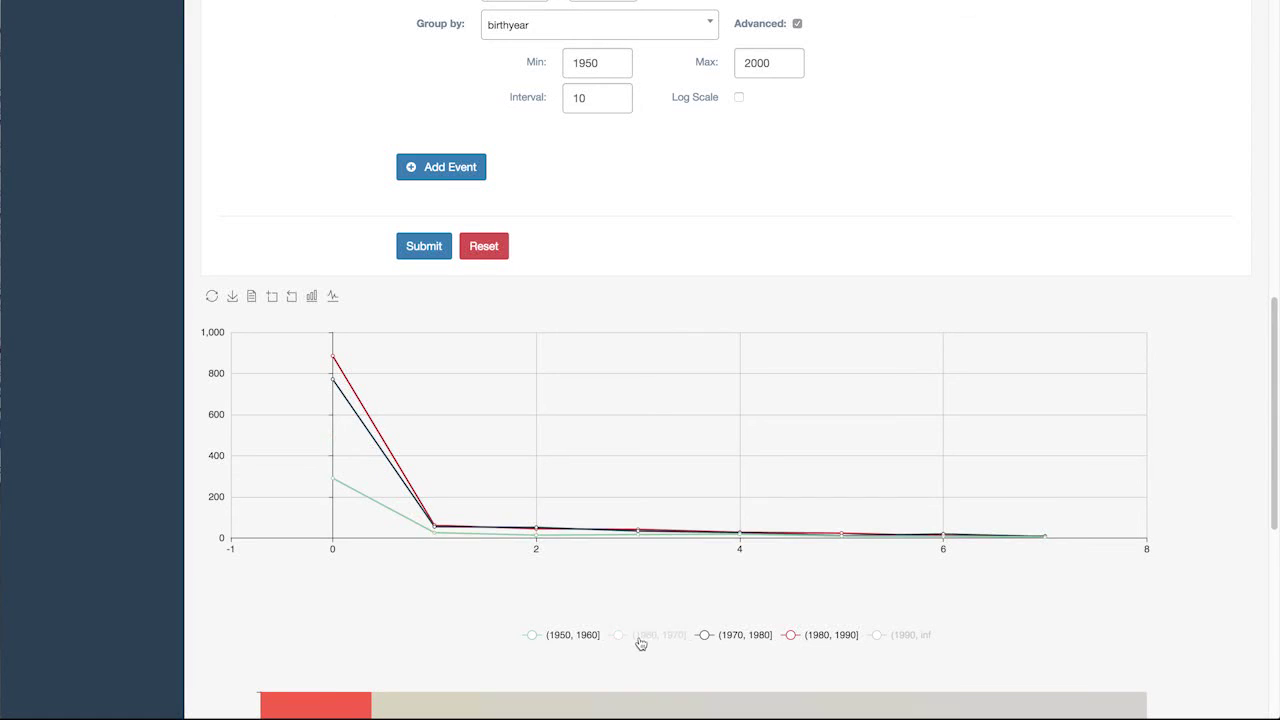
{"action": "left_click", "coordinate": [213, 299]}
- Show the chart as bars zoomed to about 0.5 to 3.8 on the horizontal axis, and restore the original chart
{"action": "left_click", "coordinate": [311, 297]}
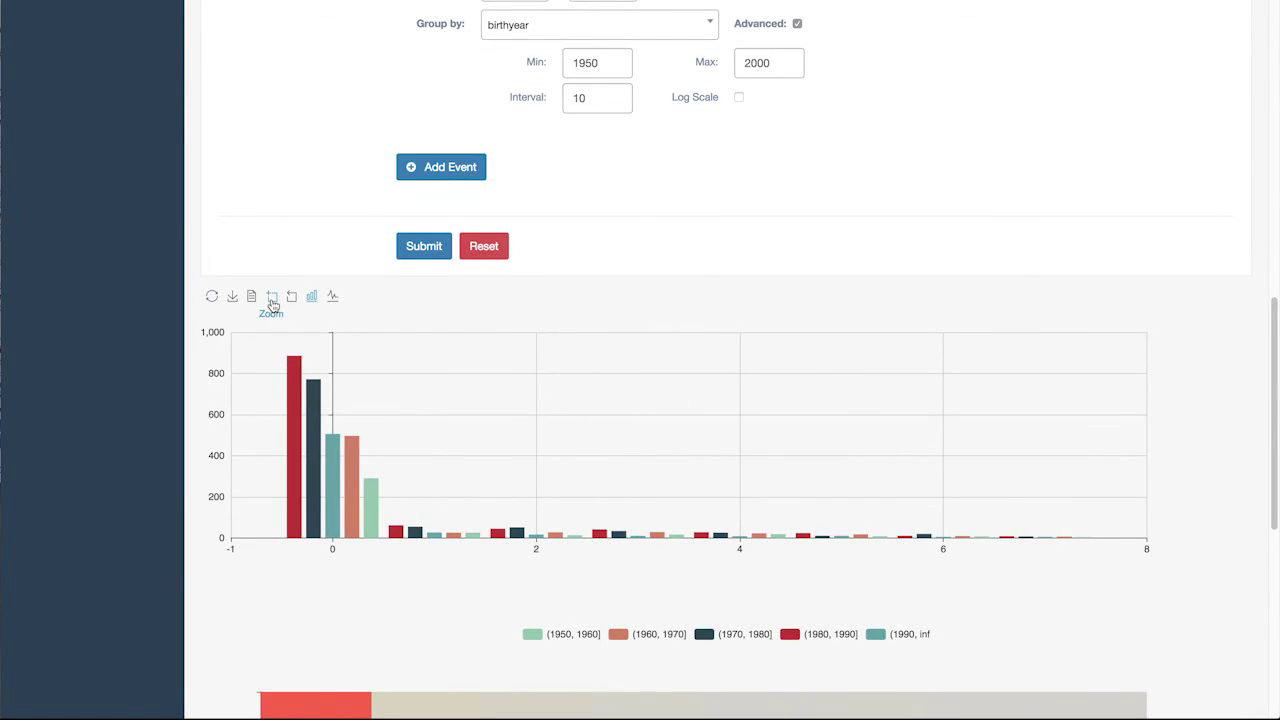
{"action": "left_click", "coordinate": [271, 298]}
{"action": "left_click_drag", "start_coordinate": [385, 371], "coordinate": [715, 416]}
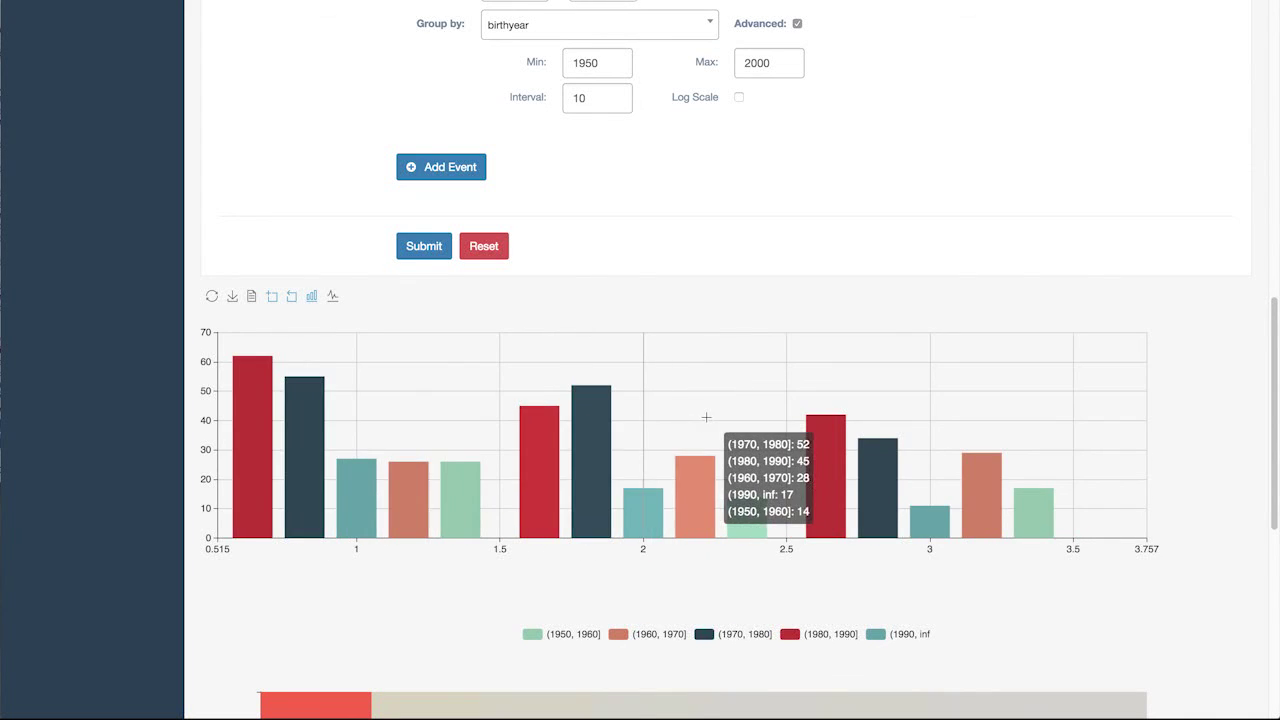
{"action": "left_click", "coordinate": [212, 297]}
- Look through the chart's underlying data view and close it
{"action": "left_click", "coordinate": [251, 297]}
{"action": "scroll", "coordinate": [614, 491], "scroll_direction": "down", "scroll_amount": 10}
{"action": "left_click", "coordinate": [1155, 634]}
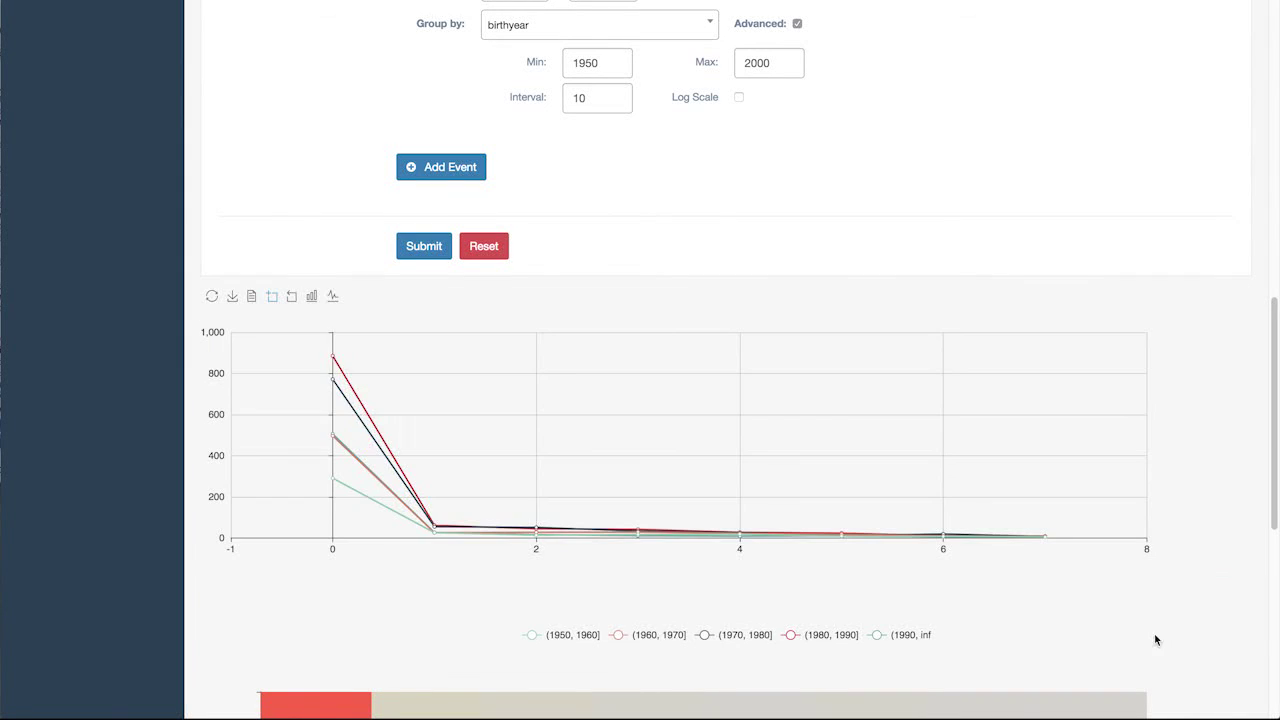
- Examine the percentages in the birth-year cohort heatmap and try the range handles of its color scale
{"action": "scroll", "coordinate": [300, 372], "scroll_direction": "down", "scroll_amount": 1}
{"action": "scroll", "coordinate": [295, 372], "scroll_direction": "down", "scroll_amount": 5}
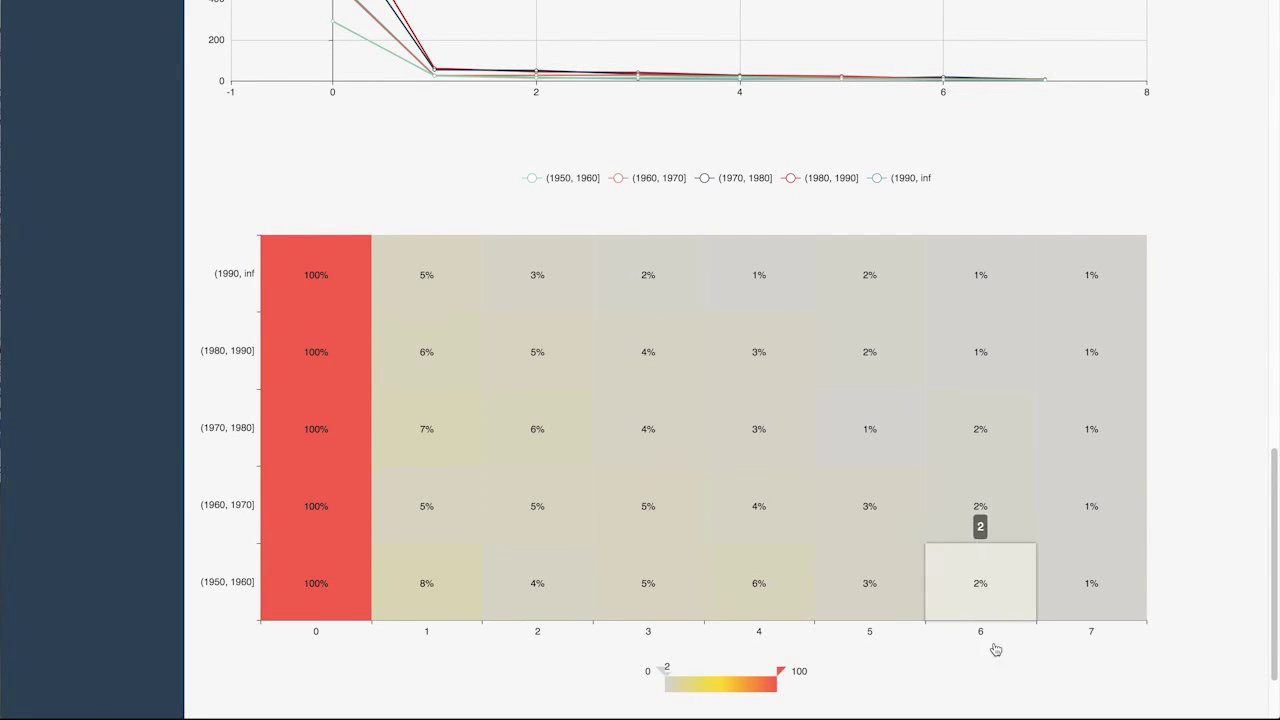
{"action": "scroll", "coordinate": [994, 675], "scroll_direction": "down", "scroll_amount": 1}
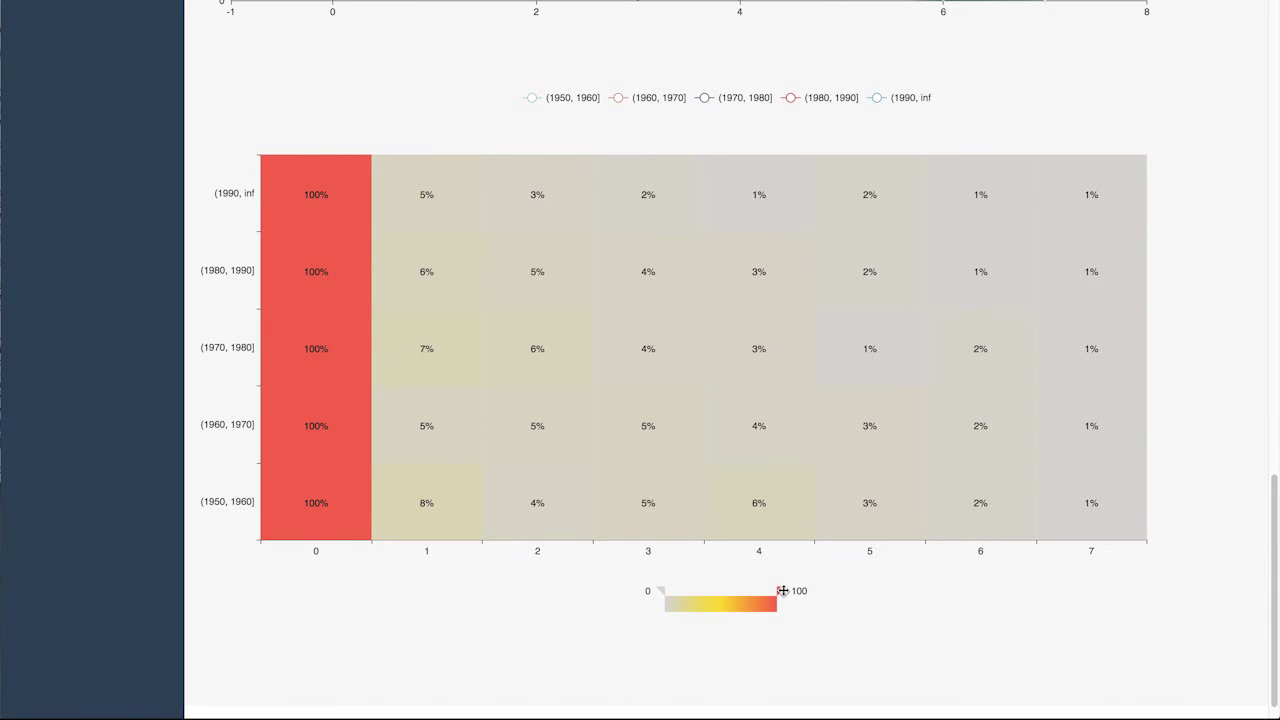
{"action": "mouse_move", "coordinate": [662, 591]}
{"action": "left_mouse_down"}
{"action": "mouse_move", "coordinate": [674, 592]}
{"action": "mouse_move", "coordinate": [662, 591]}
{"action": "left_mouse_up"}
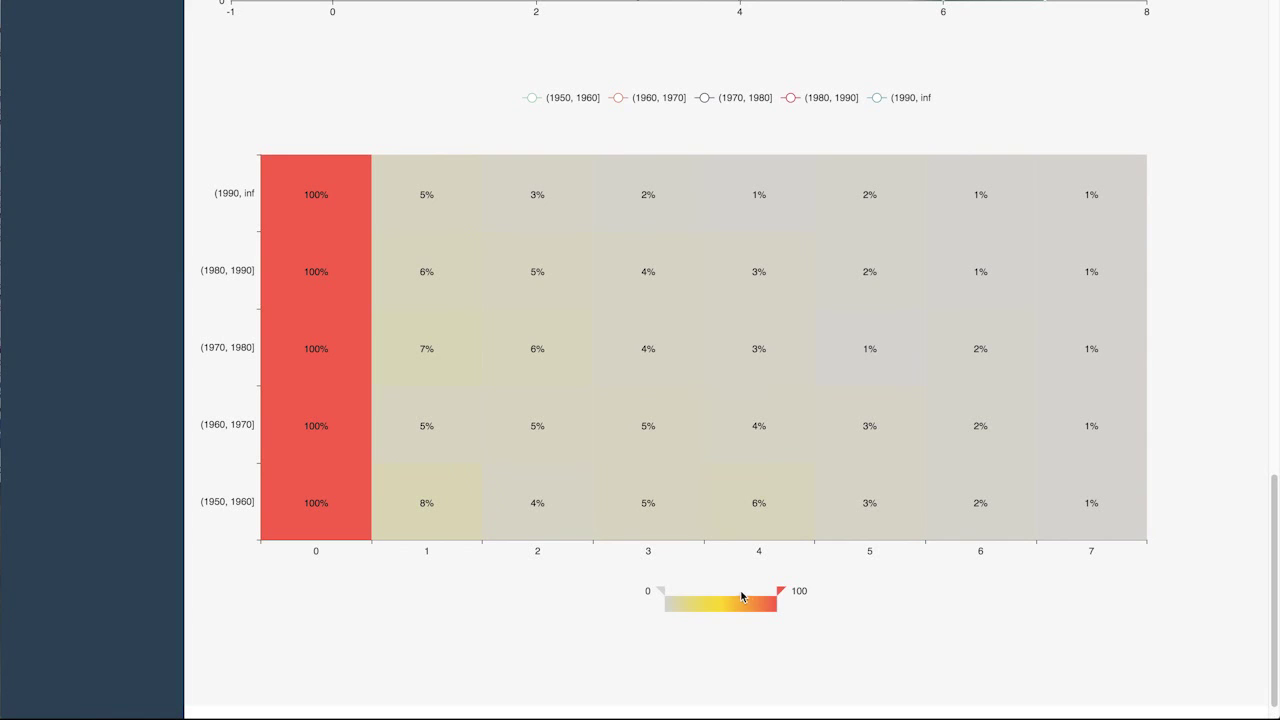